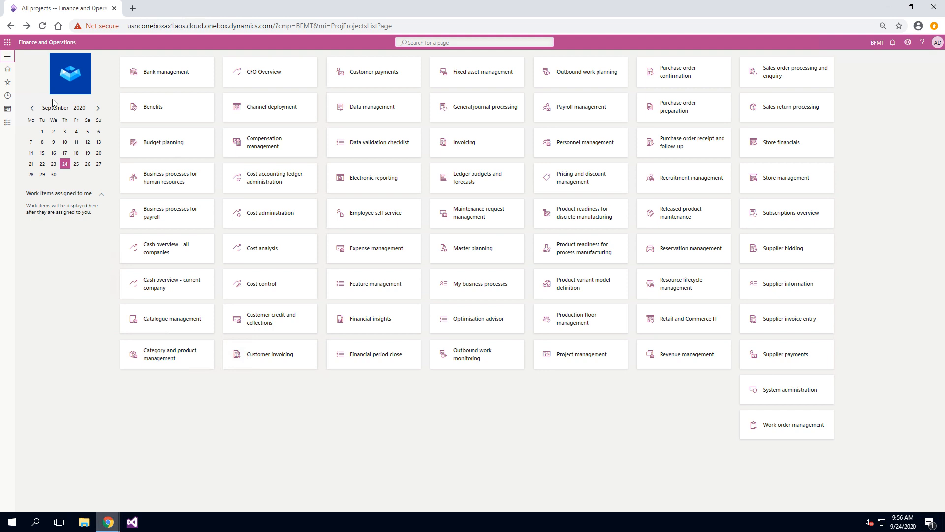
# - Open project BFMT-000241 Contoso Limited from the All projects list in Project management and accounting
pyautogui.click(8, 58)
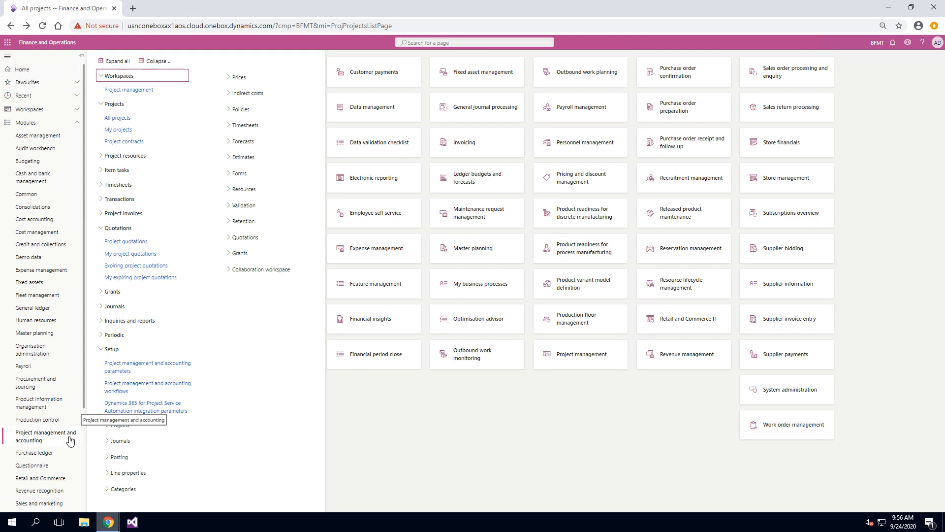
pyautogui.click(115, 118)
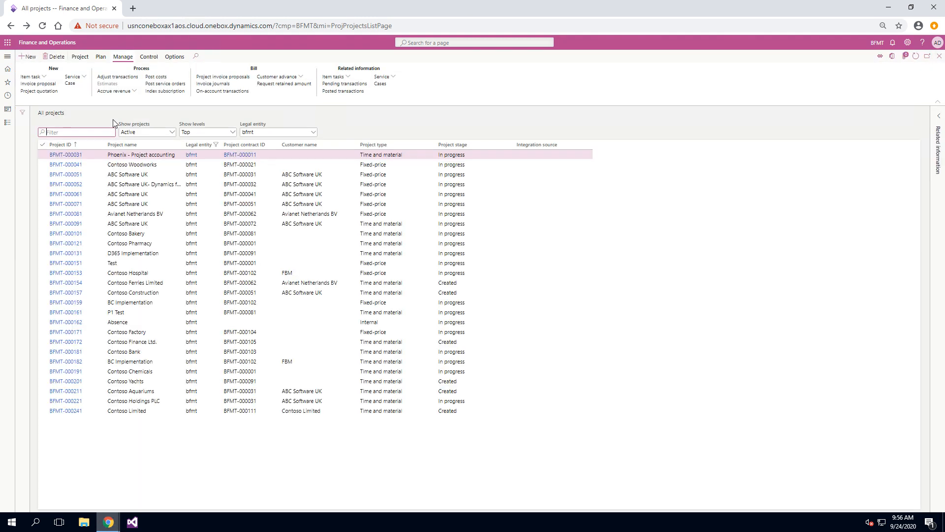
pyautogui.click(80, 416)
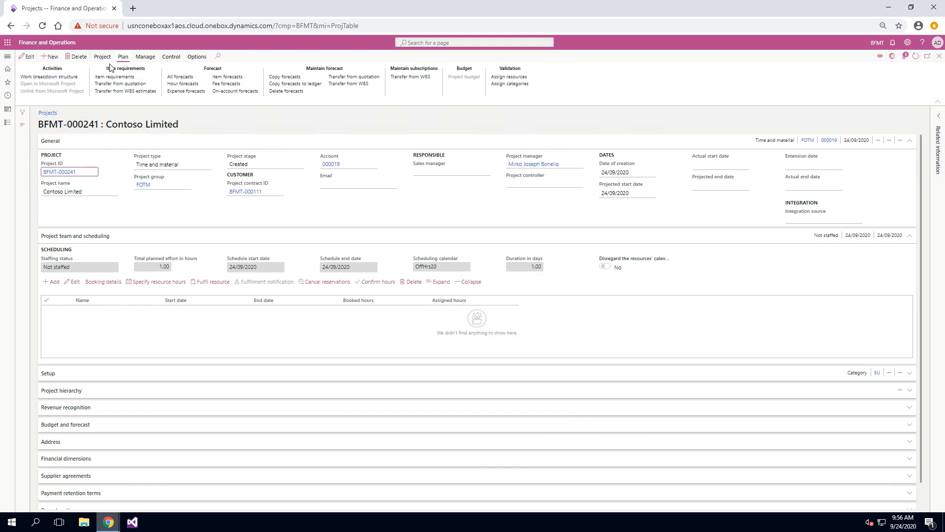
# - Open the project's work breakdown structure and switch it into edit mode
pyautogui.click(69, 77)
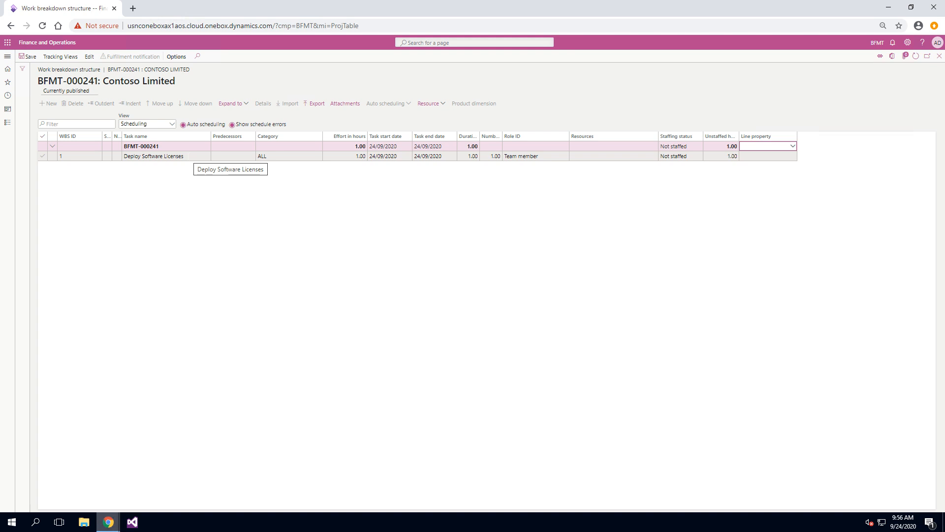
pyautogui.click(94, 57)
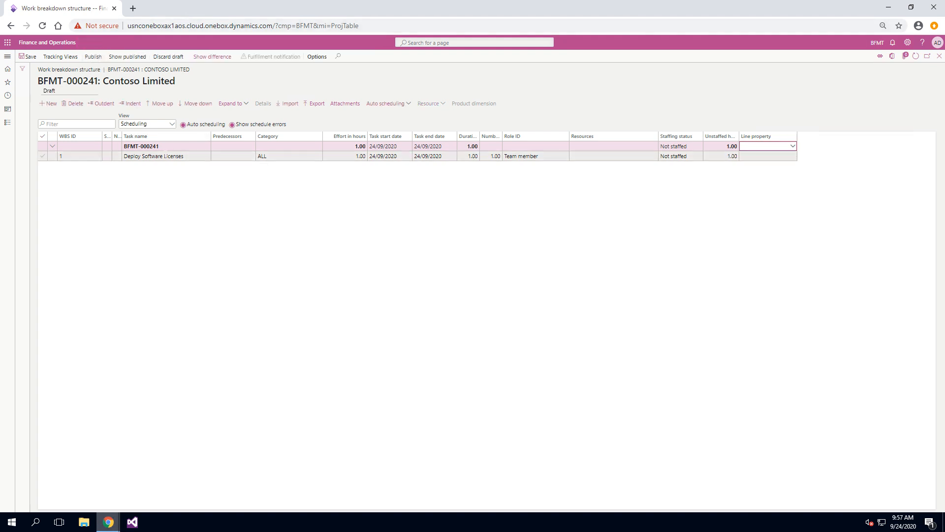
# - Open the line details of the Deploy Software Licenses task and add a new estimate line of transaction type Item
pyautogui.click(167, 157)
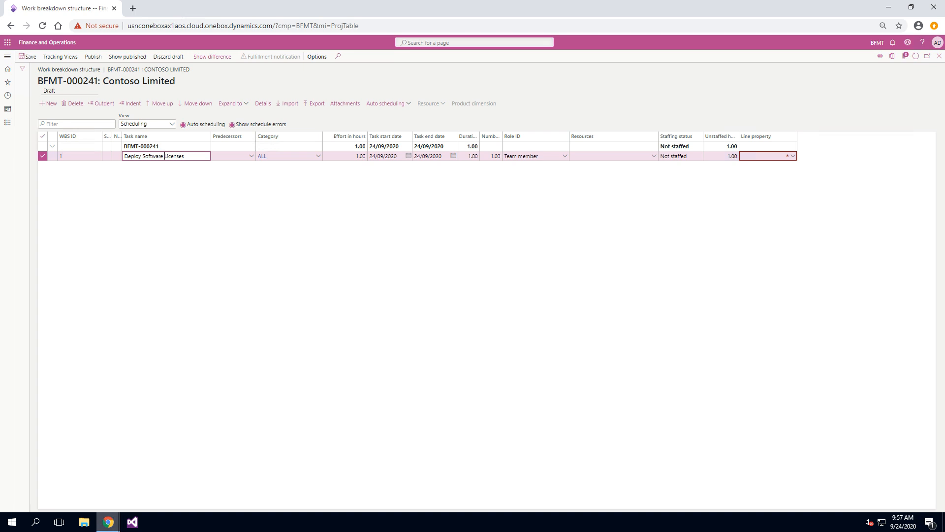
pyautogui.click(260, 106)
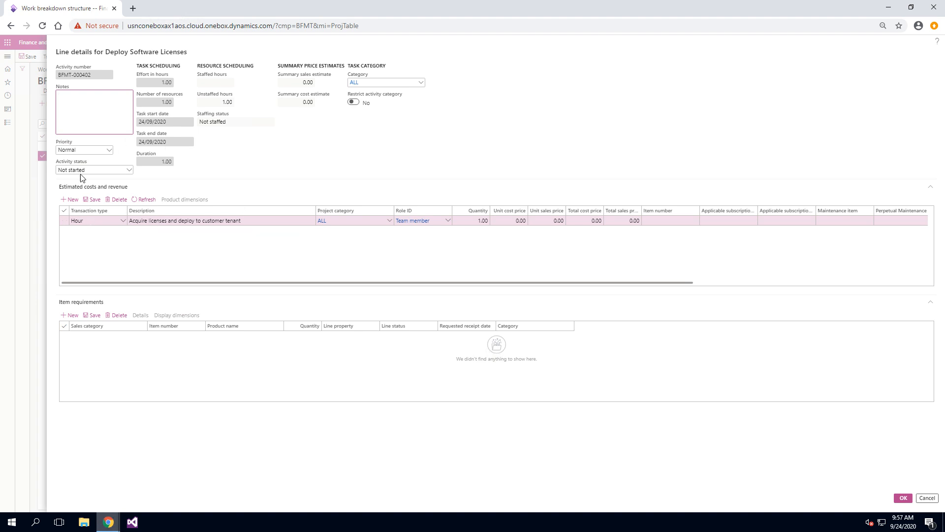
pyautogui.click(69, 200)
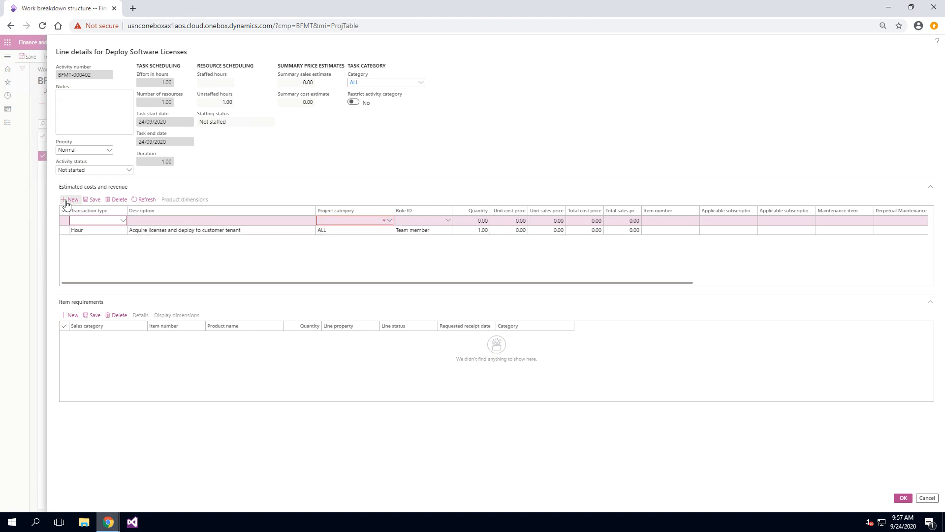
pyautogui.click(124, 221)
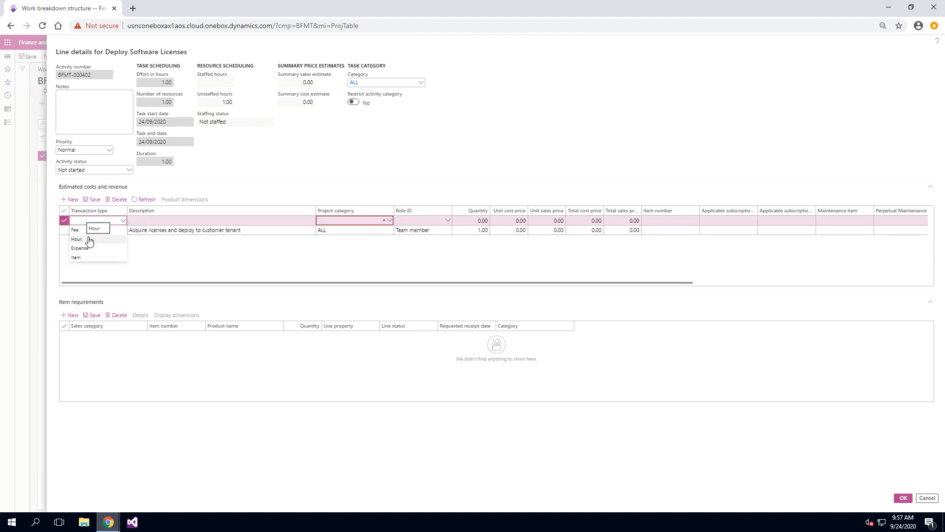
pyautogui.click(87, 257)
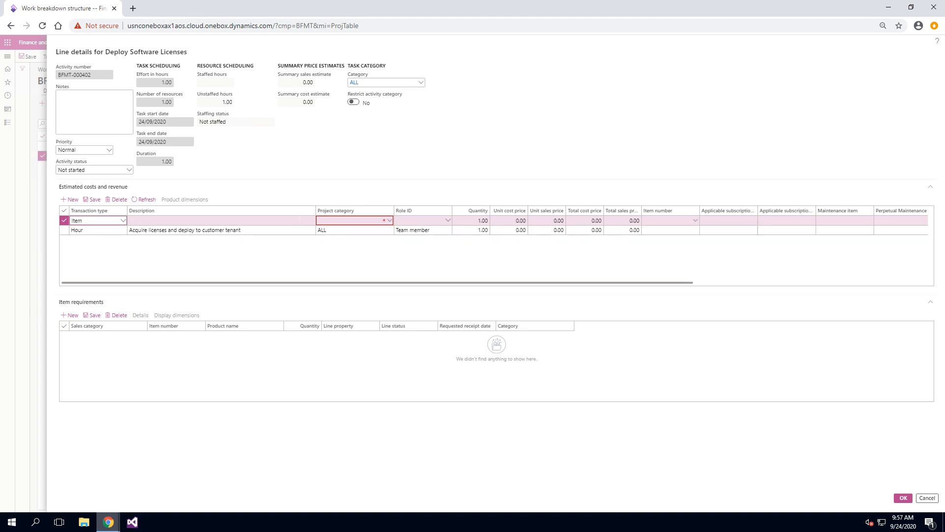
# - Set the new line's project category to Licenses and paste item number CSP-0218
pyautogui.click(389, 220)
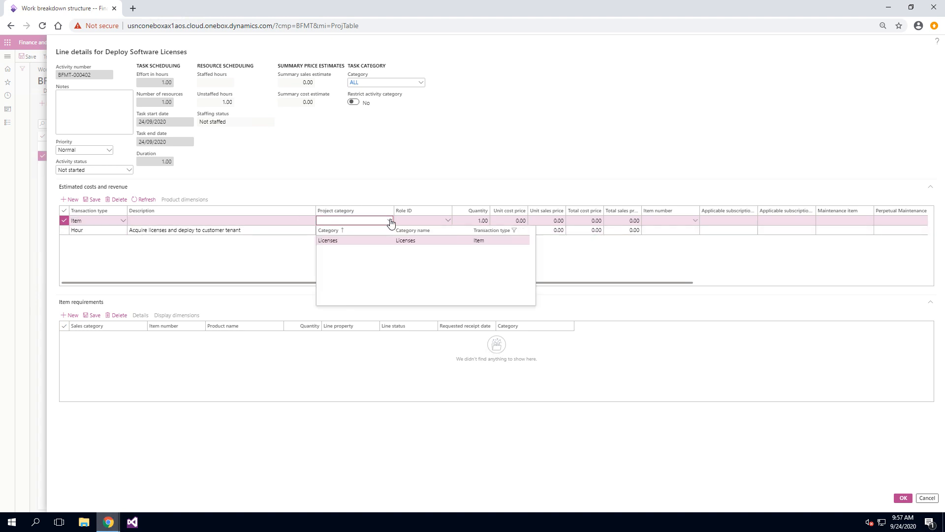
pyautogui.click(361, 242)
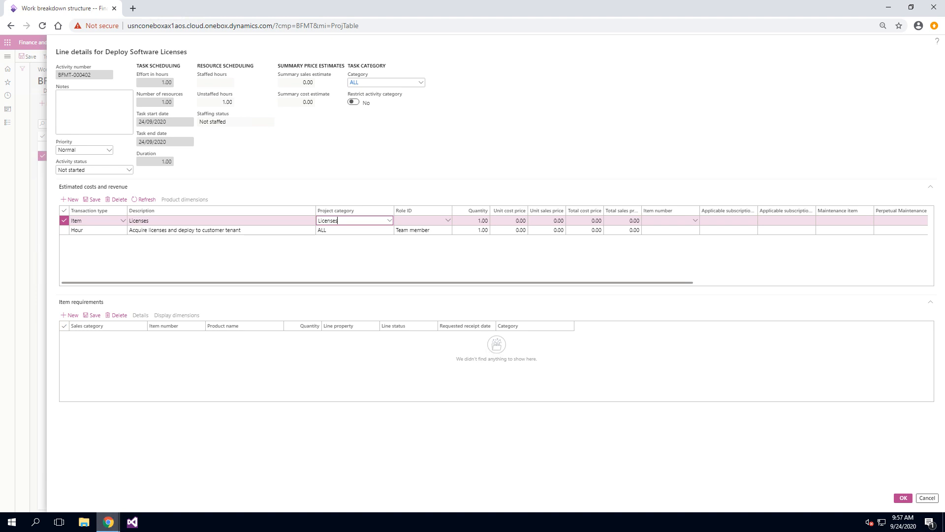
pyautogui.click(665, 220)
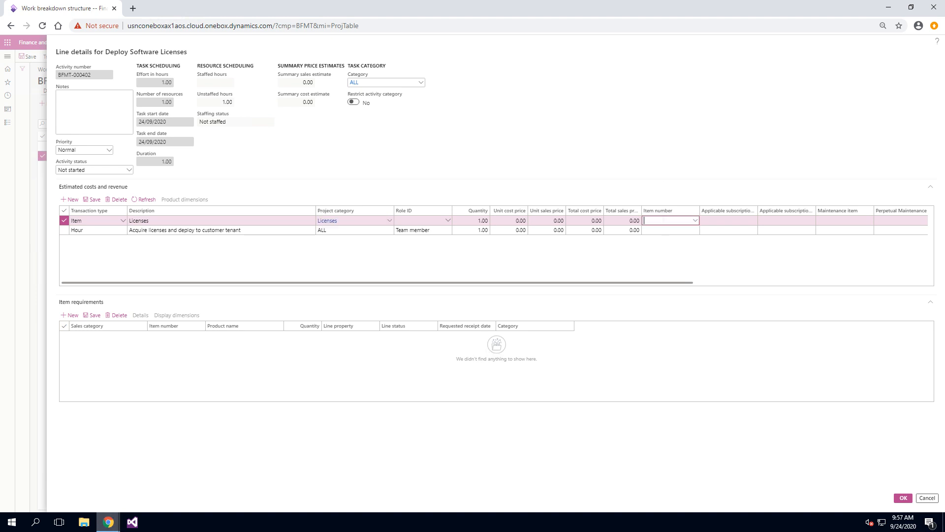
pyautogui.write('CSP-0218')
pyautogui.press('Tab')
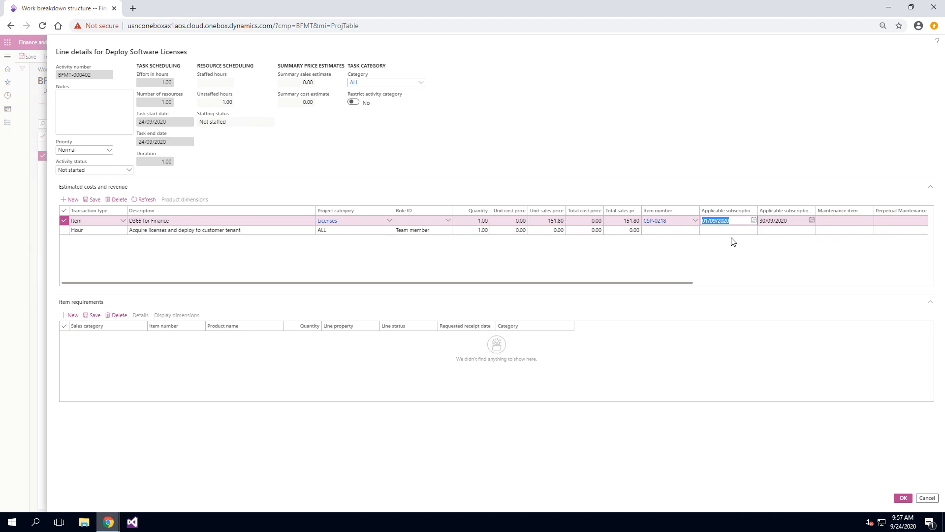
# - Set the CSP-0218 line's quantity to 20 and confirm the line details
pyautogui.click(904, 498)
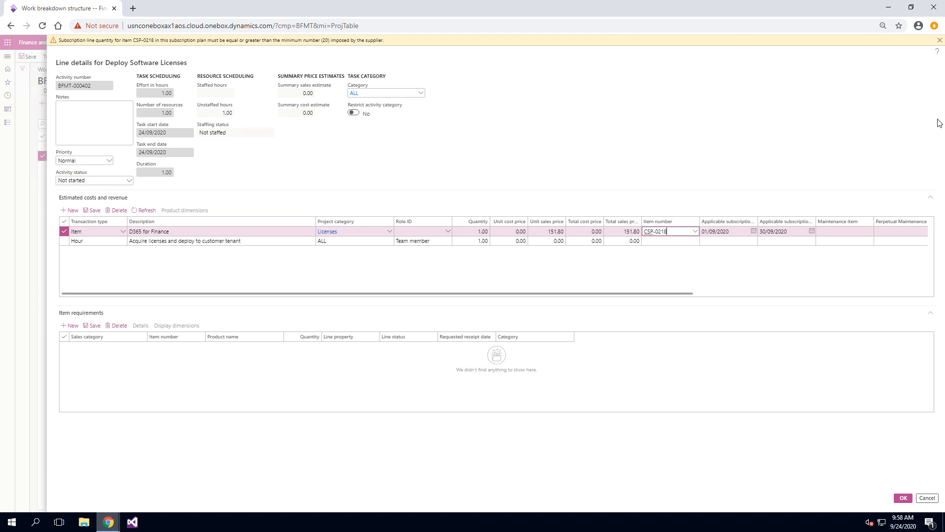
pyautogui.click(940, 43)
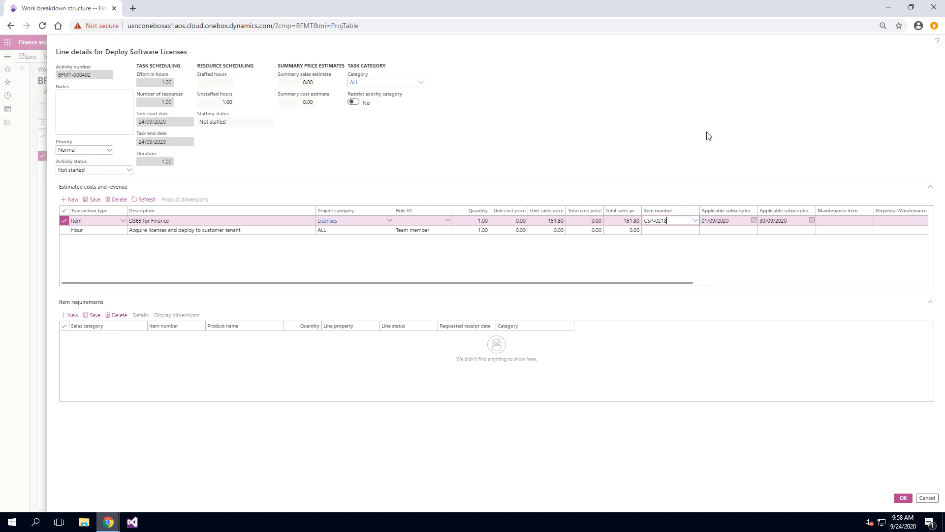
pyautogui.click(480, 220)
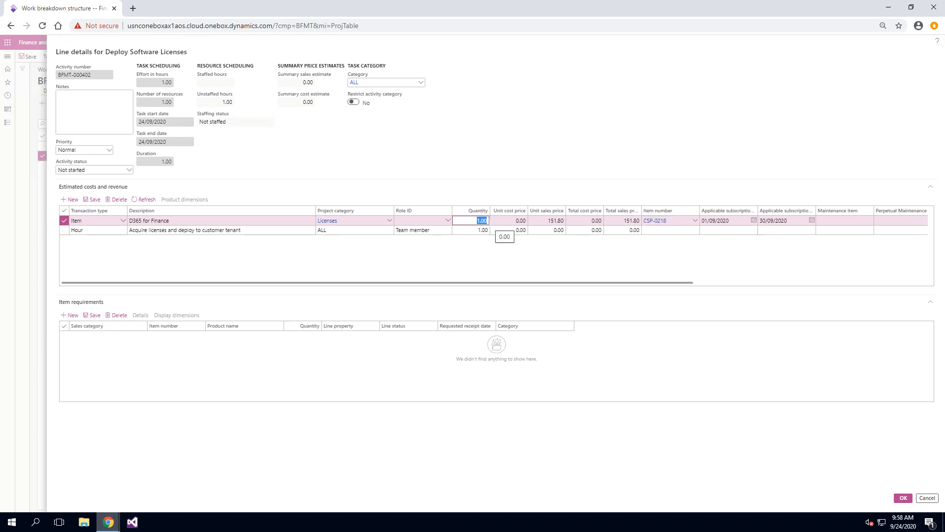
pyautogui.write('20')
pyautogui.click(902, 499)
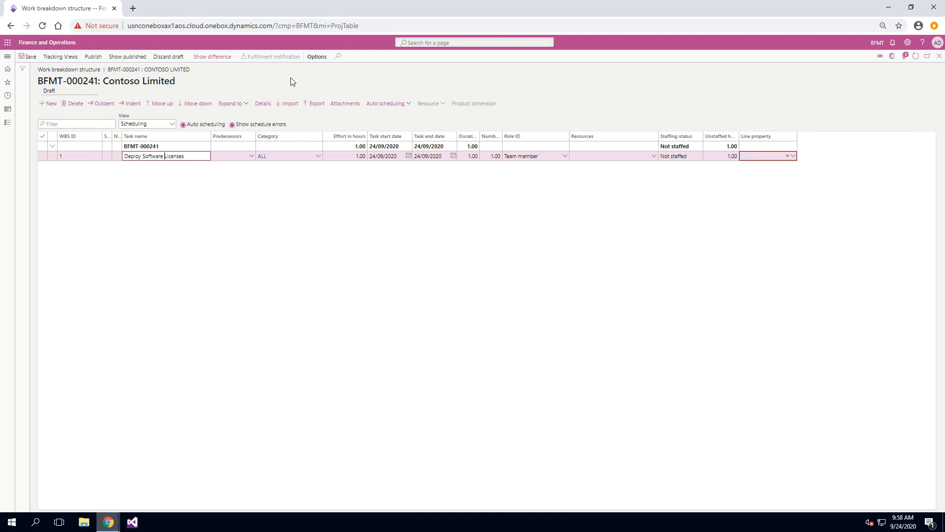
# - Reopen the task's line details and add another estimate line of transaction type Item
pyautogui.click(264, 104)
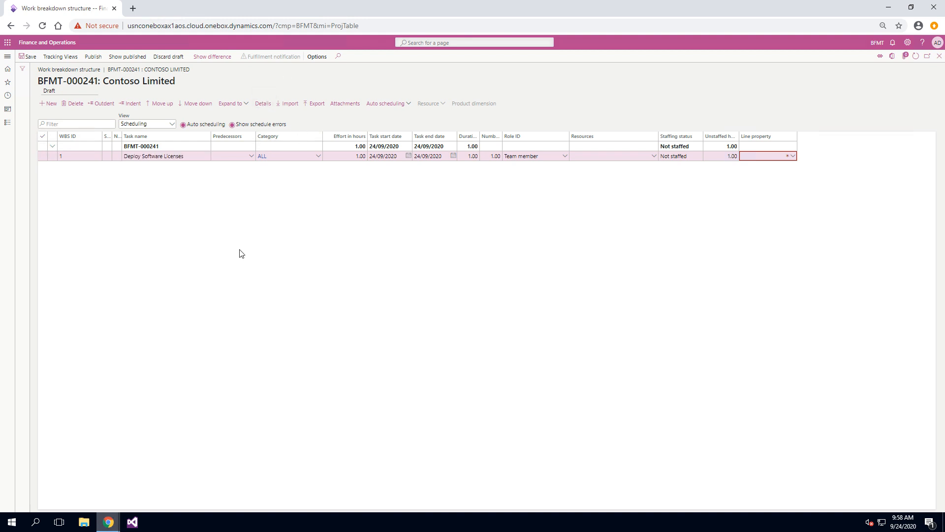
pyautogui.click(73, 200)
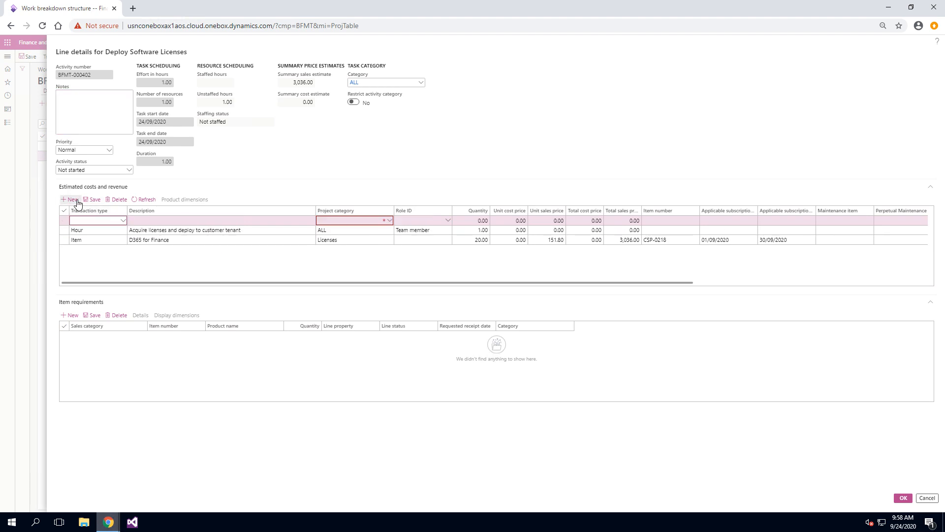
pyautogui.click(123, 220)
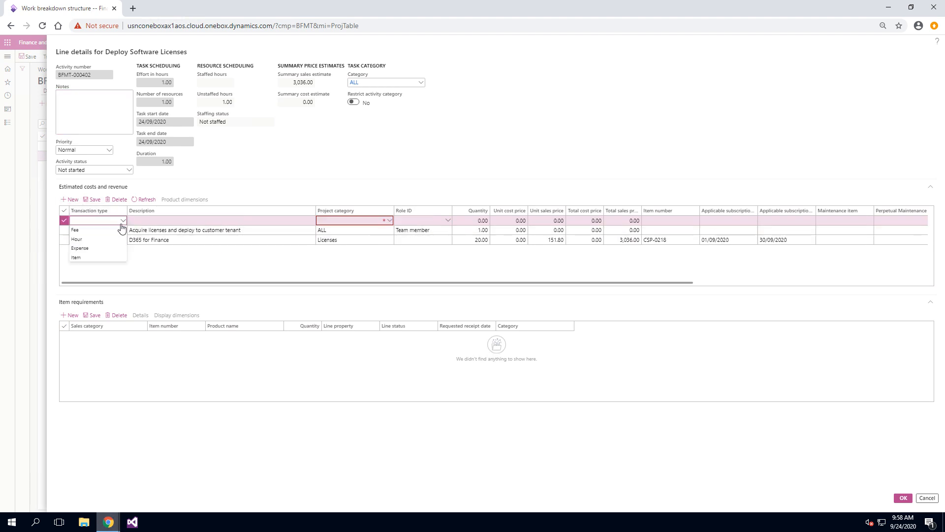
pyautogui.click(103, 258)
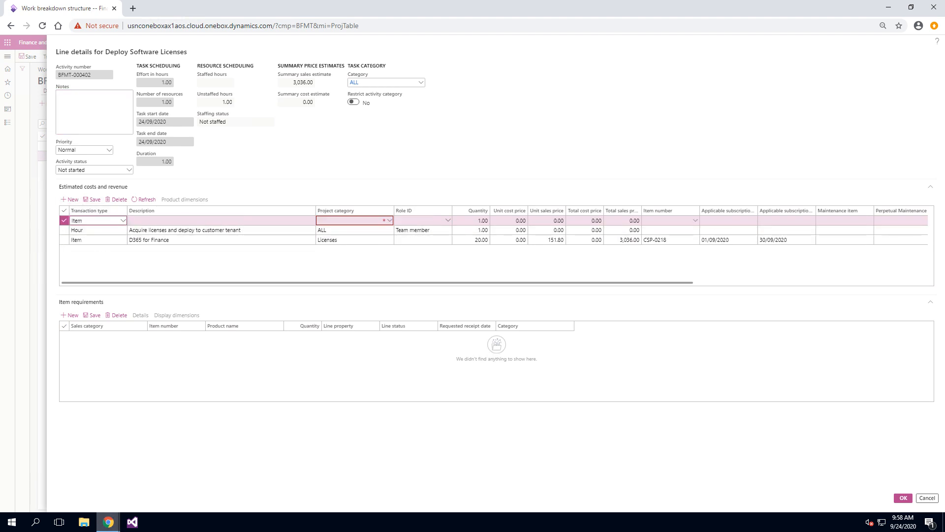
# - Set that line's project category to Licenses and paste item number BF-Support-Plan 1
pyautogui.click(389, 221)
pyautogui.click(389, 221)
pyautogui.click(390, 221)
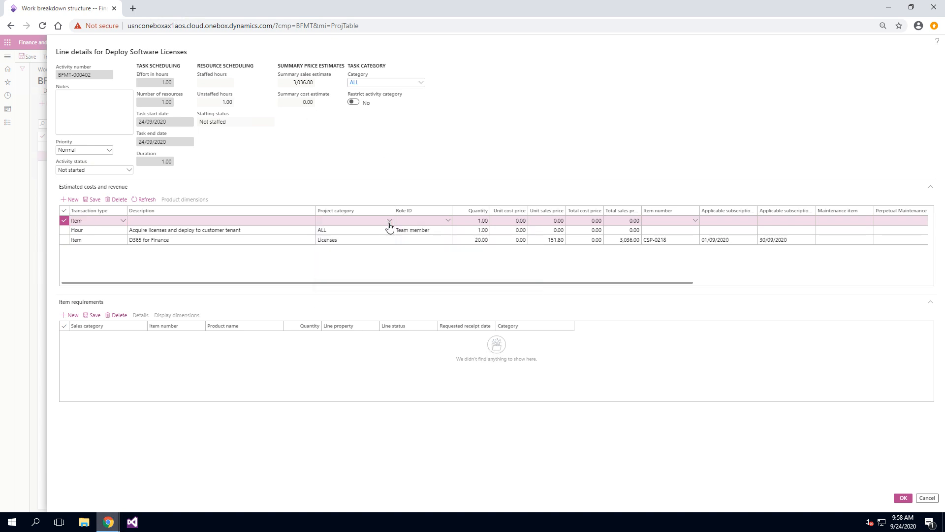
pyautogui.click(389, 221)
pyautogui.click(375, 240)
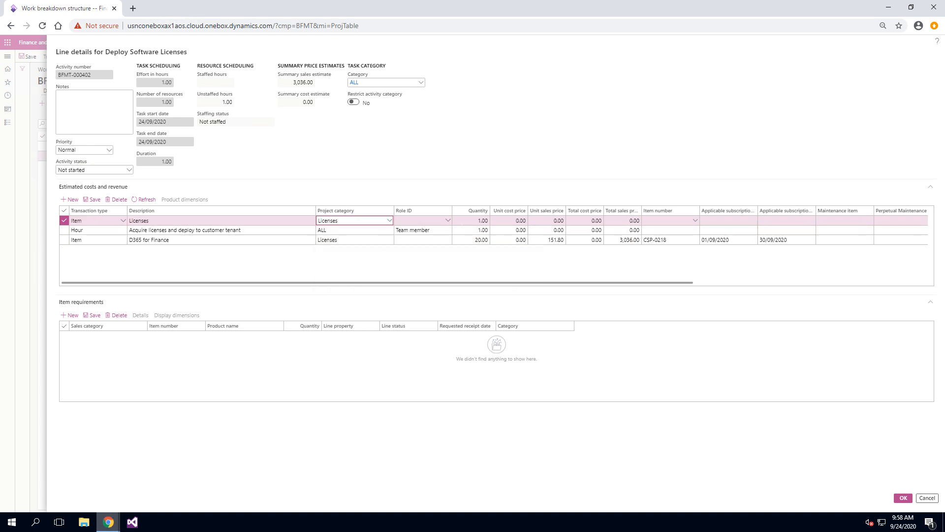
pyautogui.click(659, 221)
pyautogui.write('BF-Support-Plan 1')
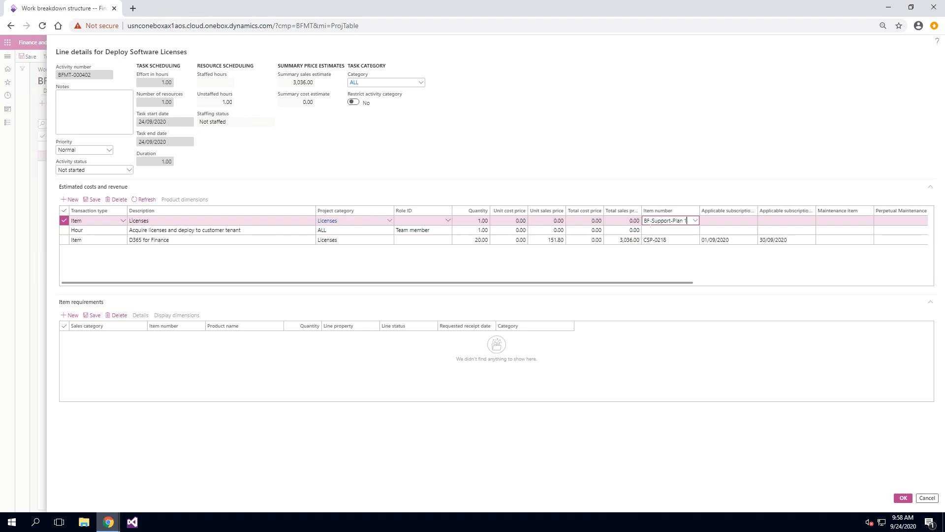
pyautogui.press('Tab')
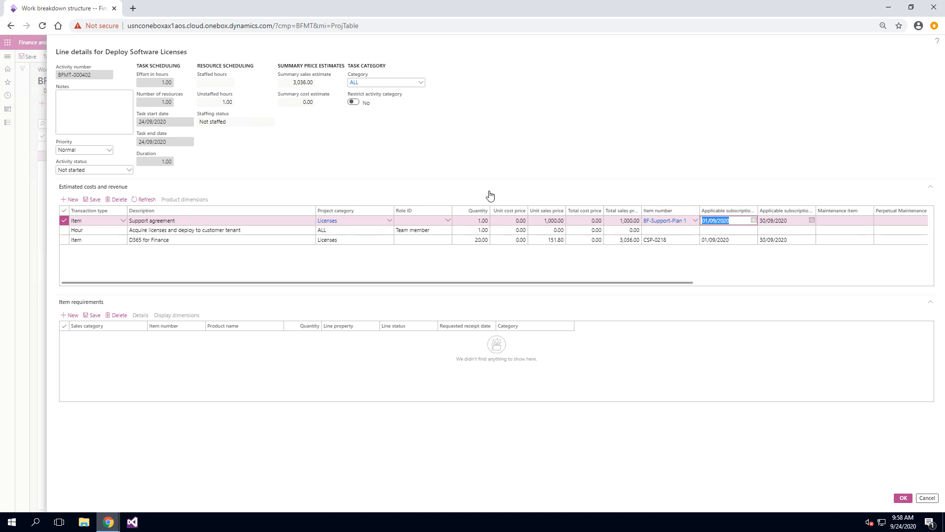
pyautogui.click(740, 231)
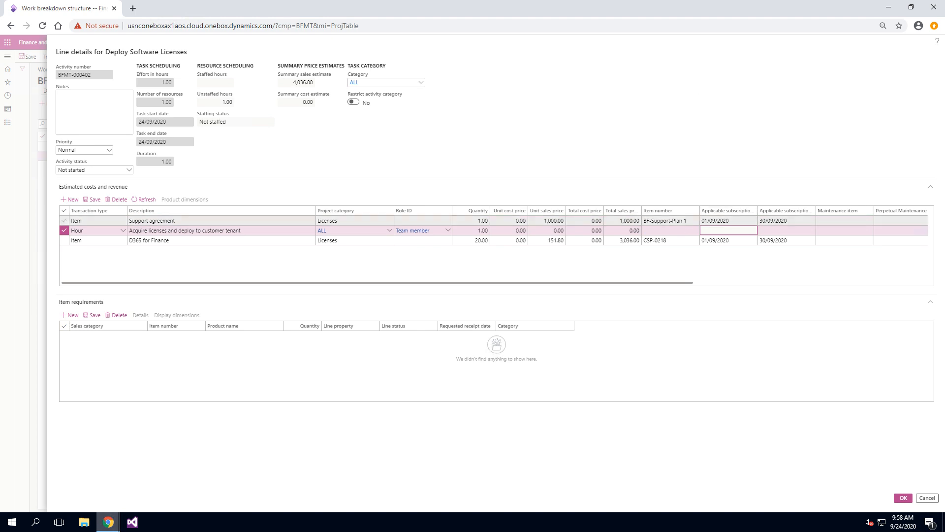
# - Open the product details of item CSP-0218 to review its subscription management settings, then close them
pyautogui.click(664, 241)
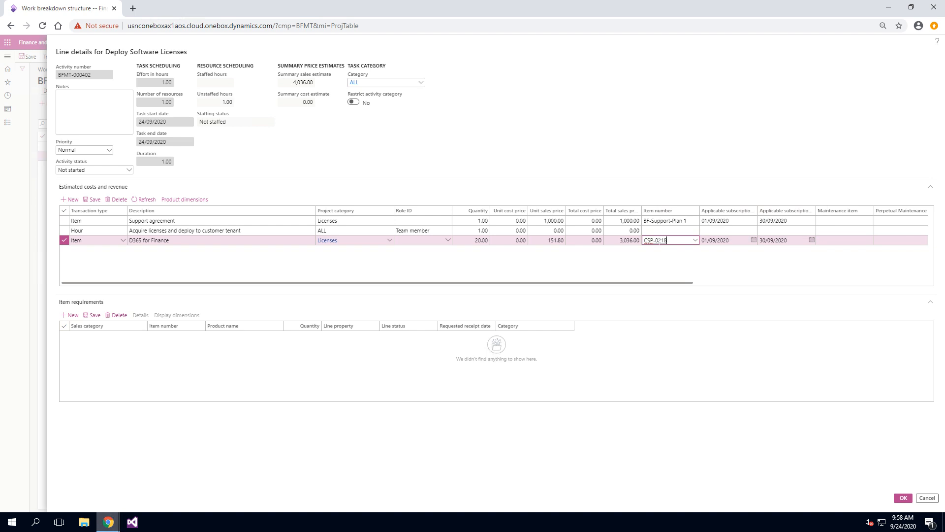
pyautogui.click(659, 241)
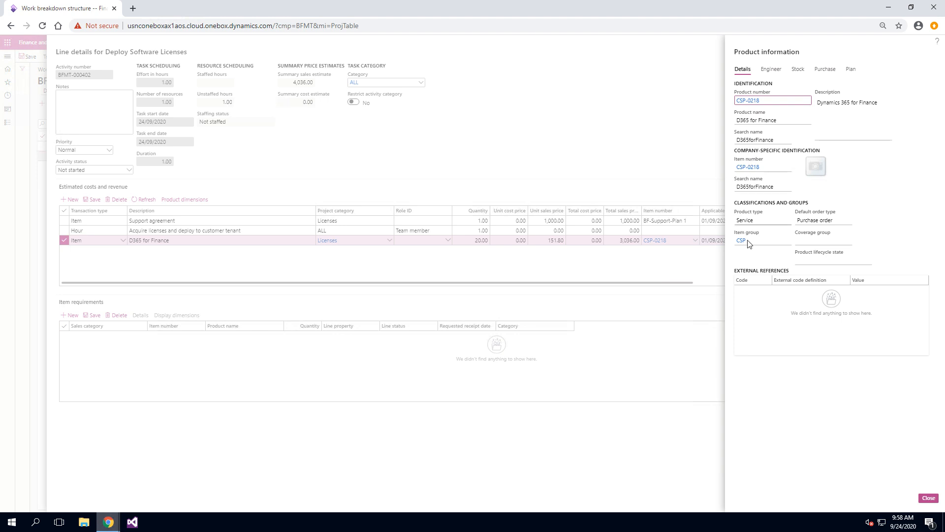
pyautogui.moveTo(743, 242)
pyautogui.click(752, 101)
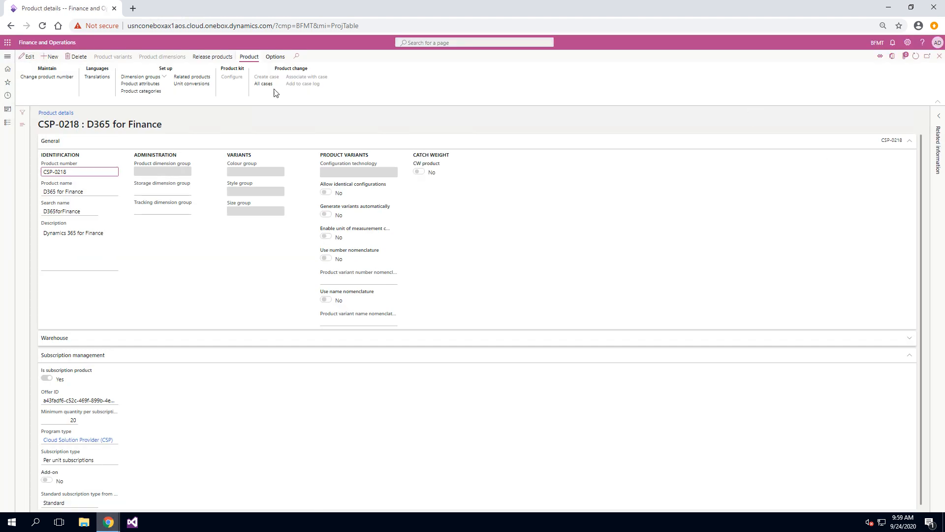
pyautogui.click(81, 147)
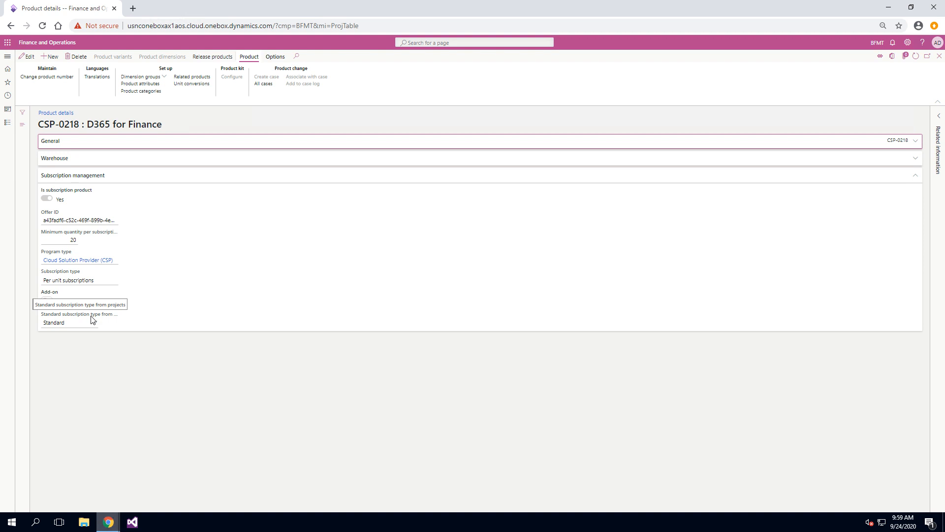
pyautogui.click(939, 57)
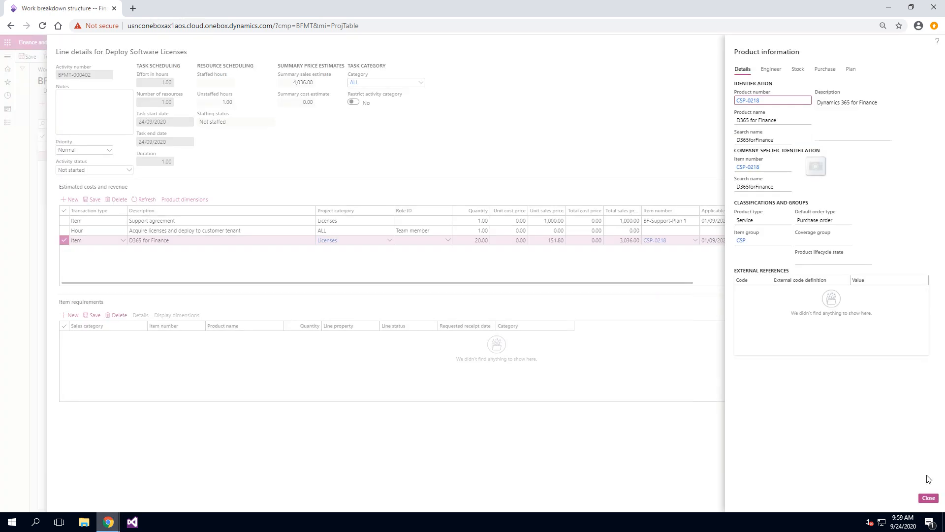
pyautogui.click(928, 498)
# - Open the product details of item BF-Support-Plan 1 to review its subscription management settings
pyautogui.click(668, 221)
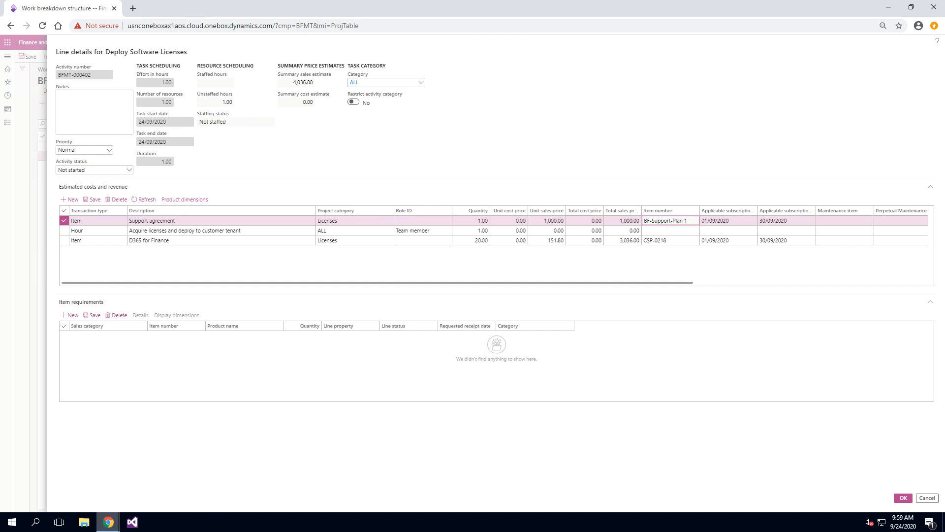
pyautogui.rightClick(694, 222)
pyautogui.click(713, 282)
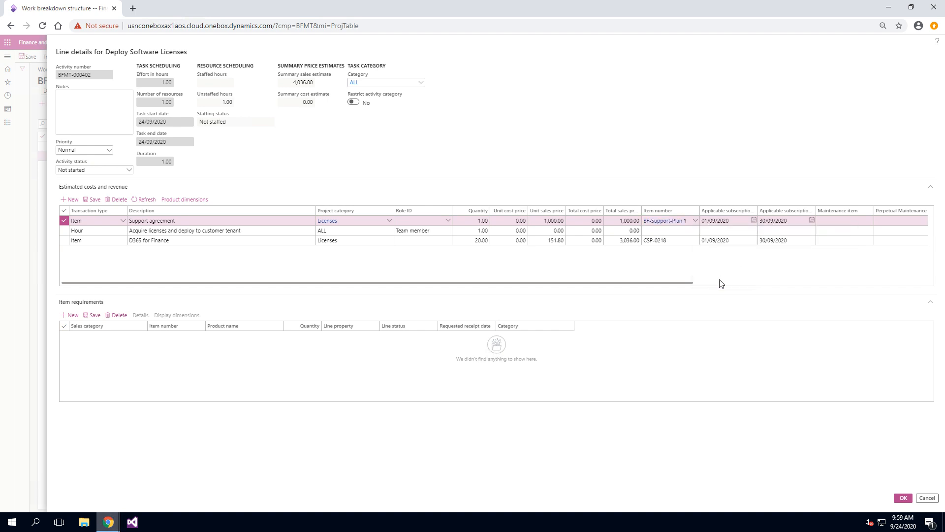
pyautogui.click(768, 101)
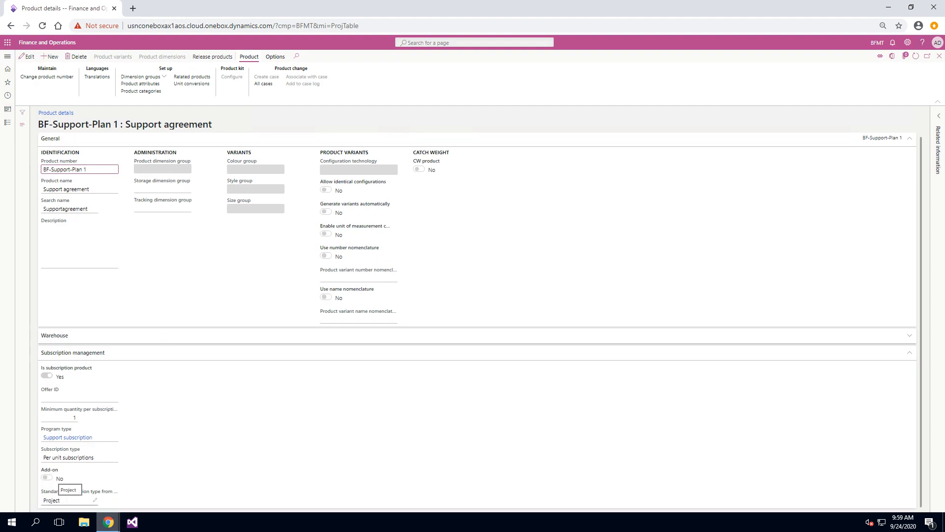
# - Close the product details, confirm the task's estimate lines, then publish the work breakdown structure and close it
pyautogui.click(939, 57)
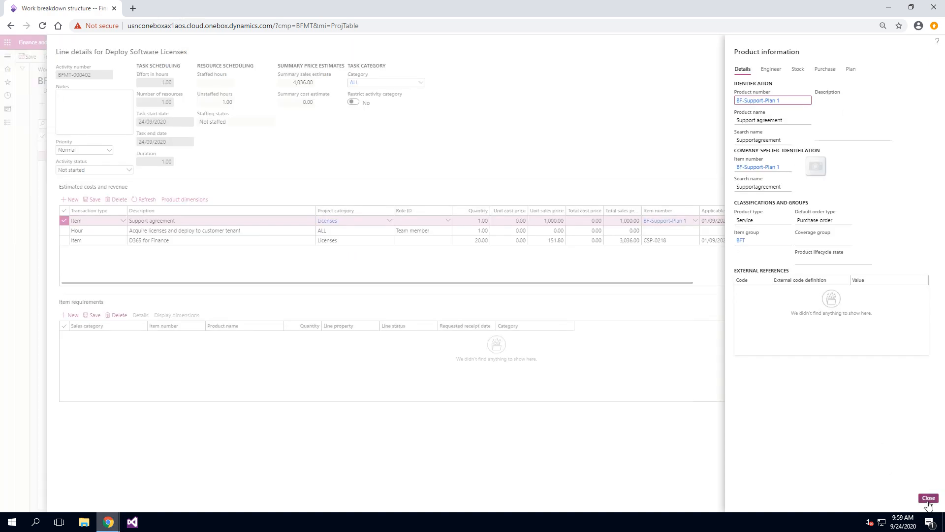
pyautogui.click(928, 498)
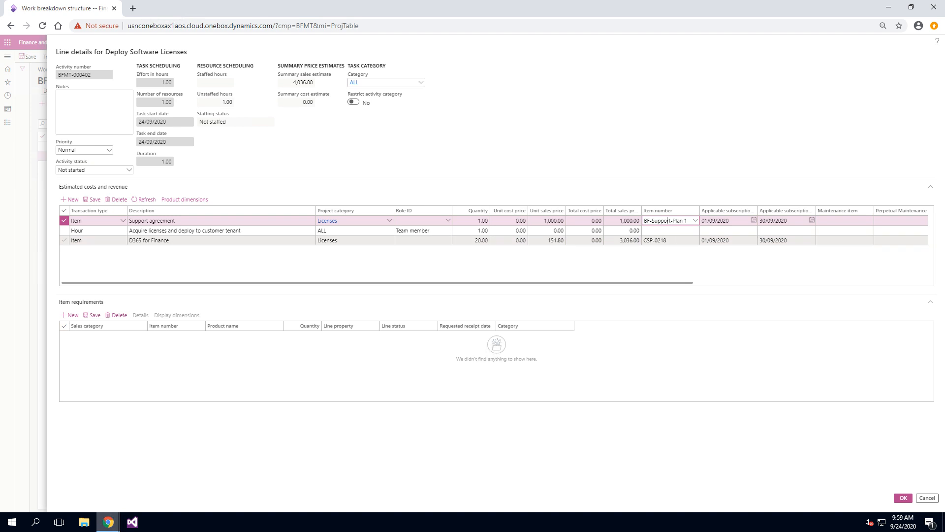
pyautogui.moveTo(655, 240)
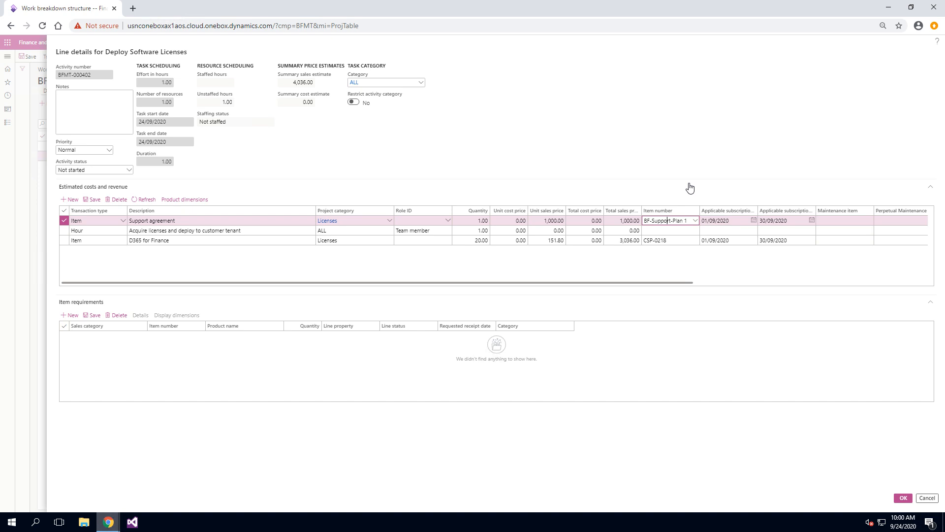
pyautogui.click(670, 240)
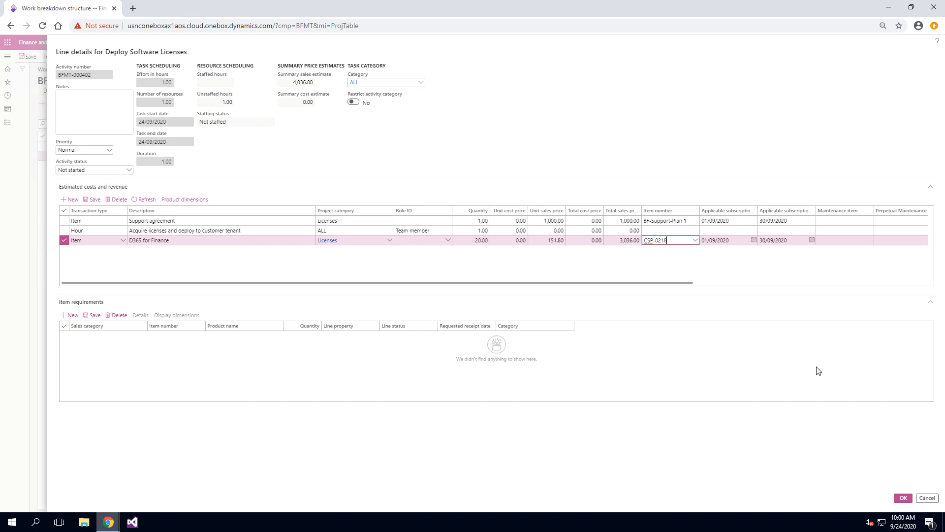
pyautogui.click(903, 498)
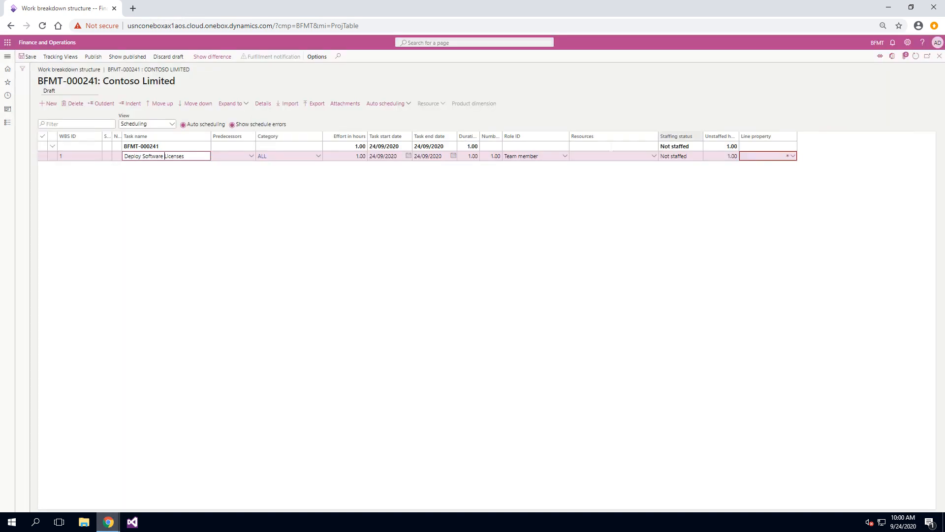
pyautogui.click(93, 57)
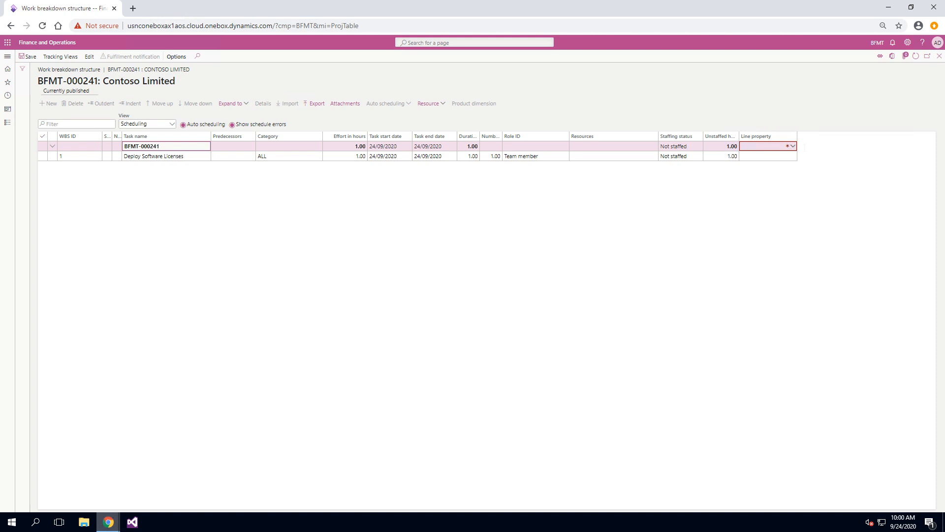
pyautogui.click(939, 56)
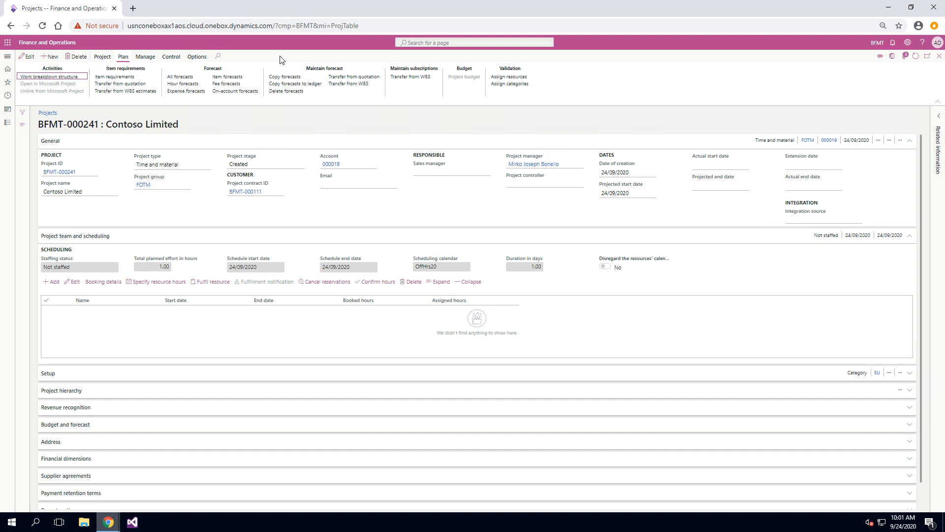
# - Change the project stage to In progress and confirm the status update
pyautogui.click(102, 57)
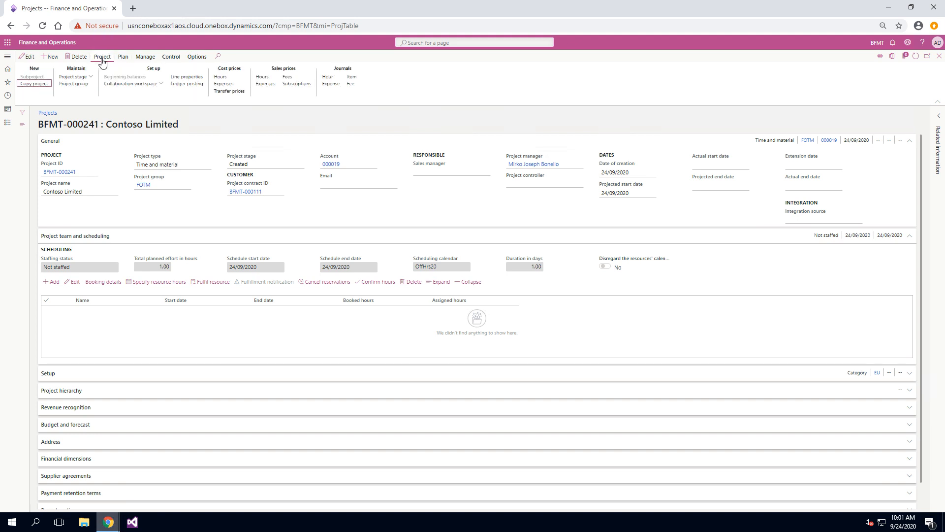
pyautogui.click(90, 77)
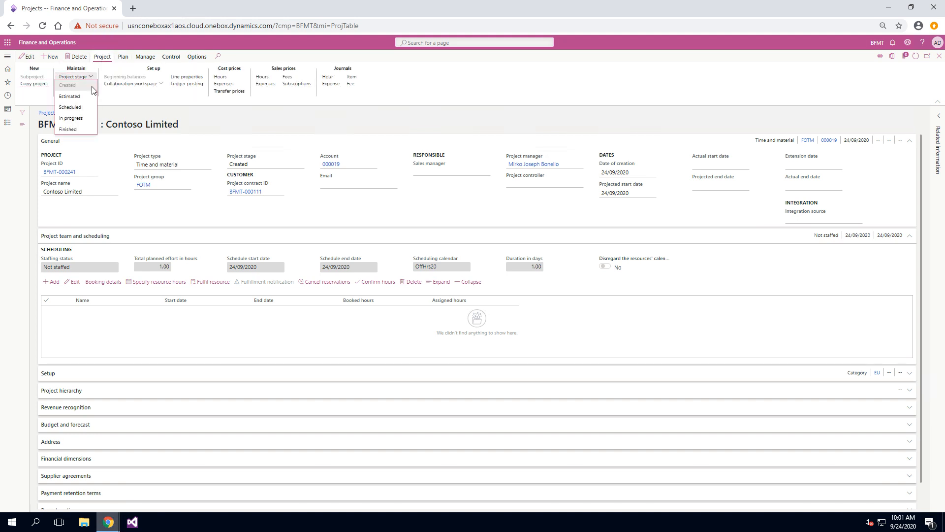
pyautogui.click(79, 119)
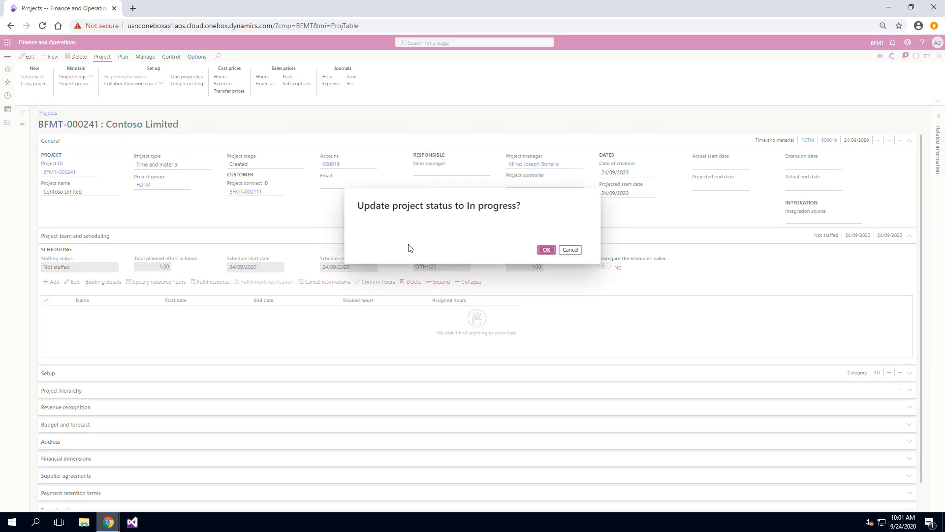
pyautogui.click(544, 254)
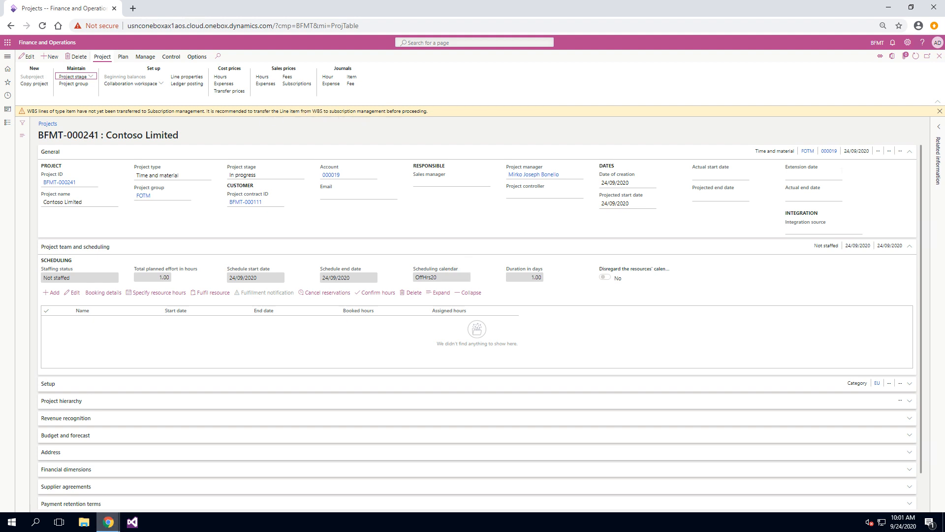
pyautogui.click(939, 111)
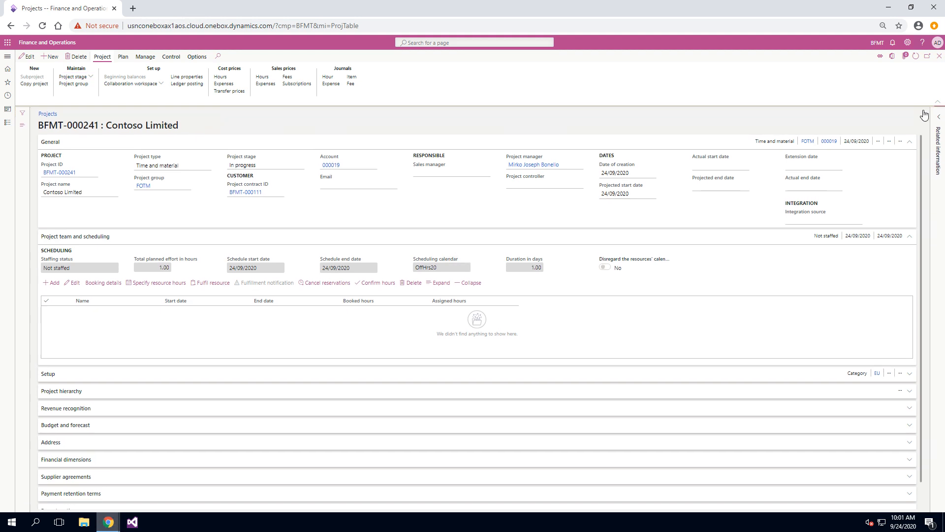
# - Transfer both WBS subscription items to subscription plans, accepting creation of more than one plan
pyautogui.click(123, 56)
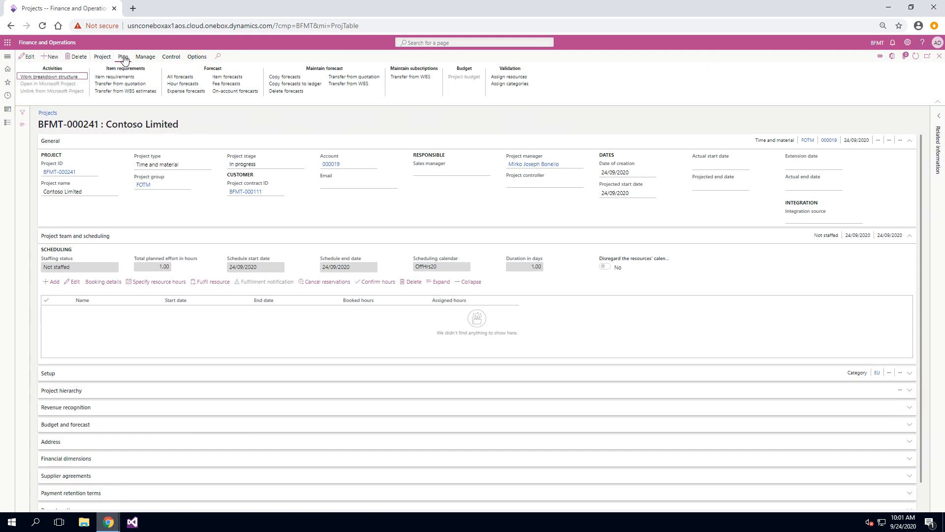
pyautogui.click(408, 77)
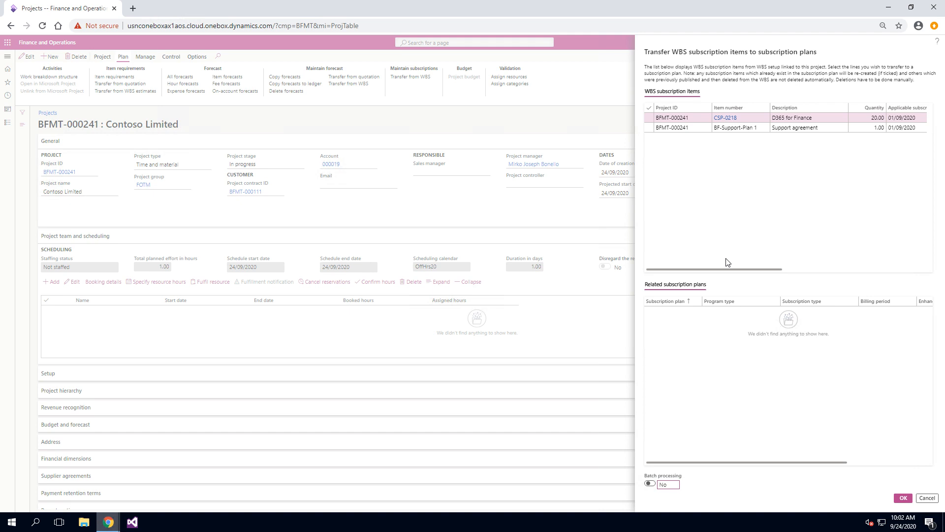
pyautogui.click(648, 127)
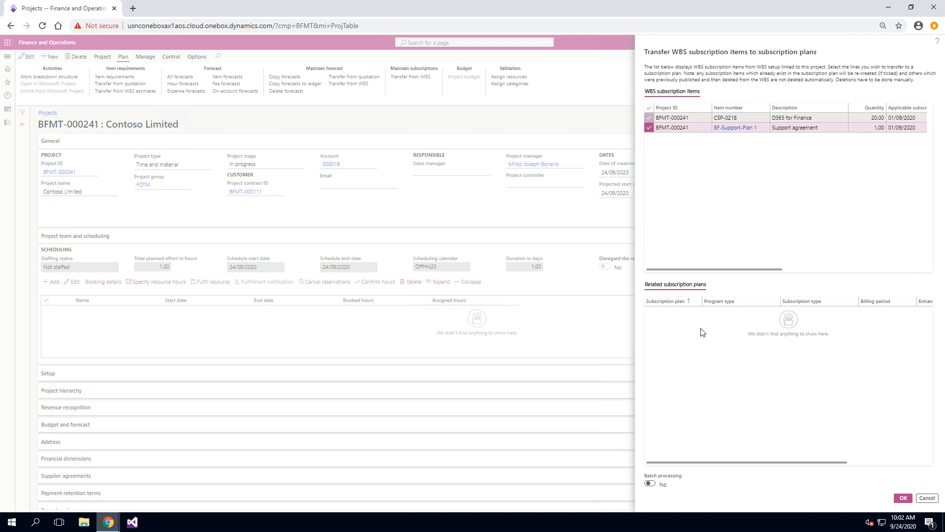
pyautogui.click(903, 499)
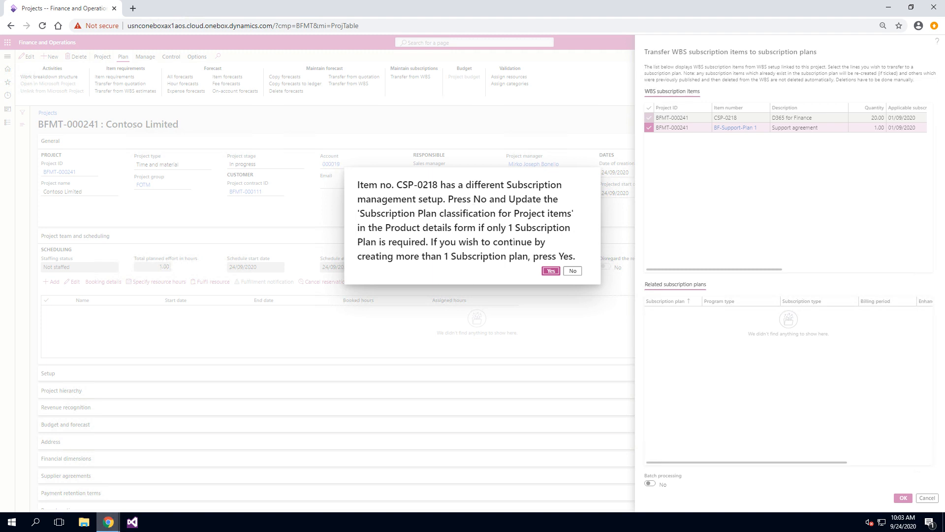
pyautogui.click(551, 271)
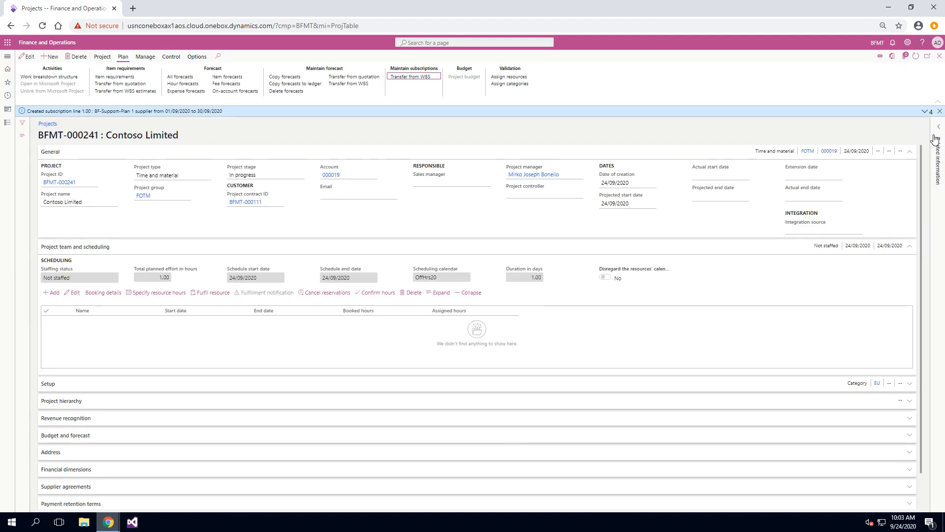
# - Open the Subscription management cockpit
pyautogui.click(928, 114)
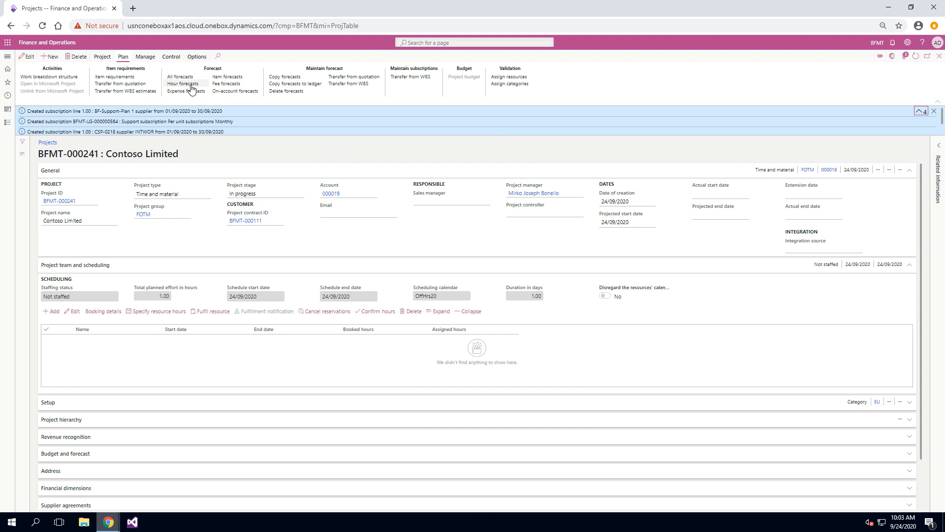
pyautogui.click(7, 57)
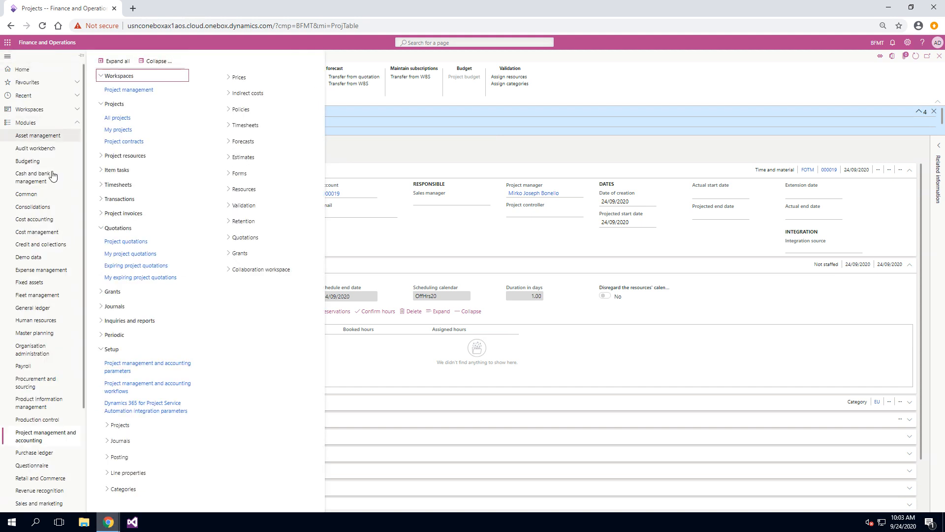
pyautogui.scroll(-2, 69, 389)
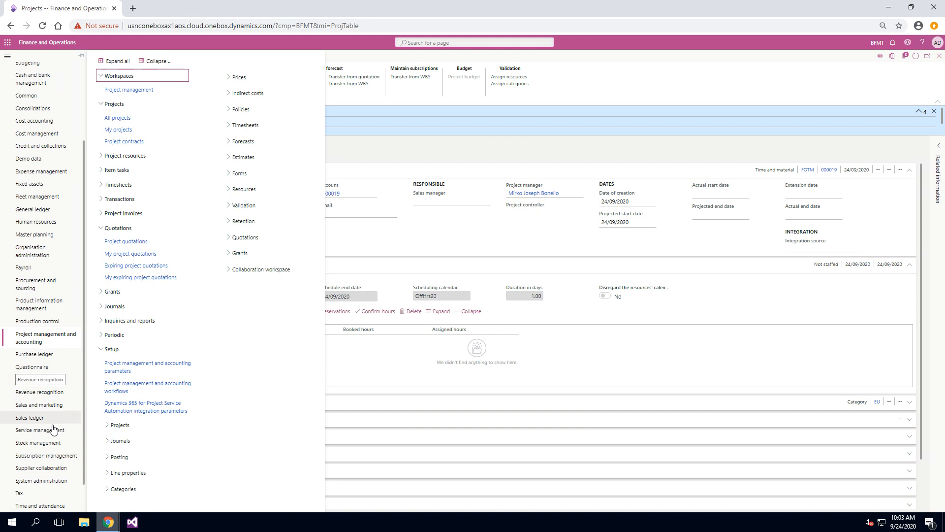
pyautogui.click(47, 459)
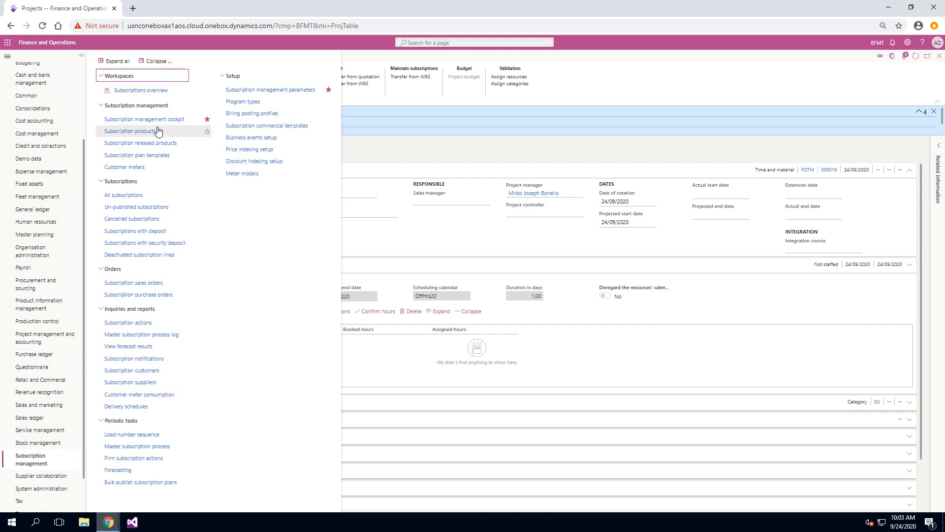
pyautogui.click(151, 123)
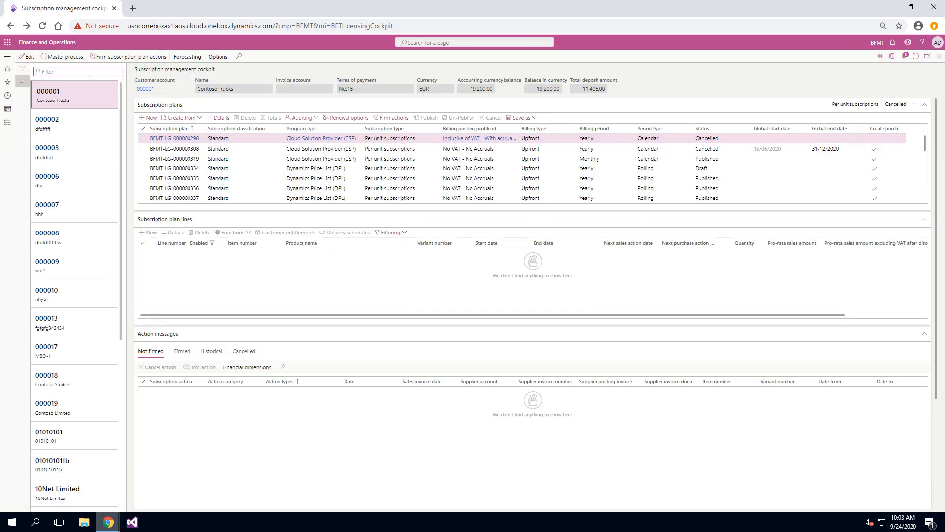
# - Filter the customer list by name for contoso and select Contoso Limited
pyautogui.write('contoso')
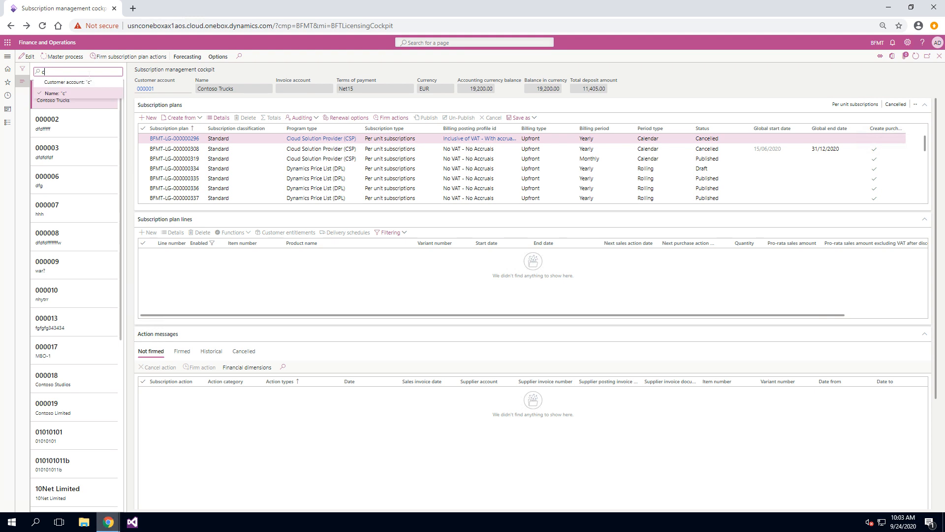
pyautogui.click(69, 93)
pyautogui.click(65, 143)
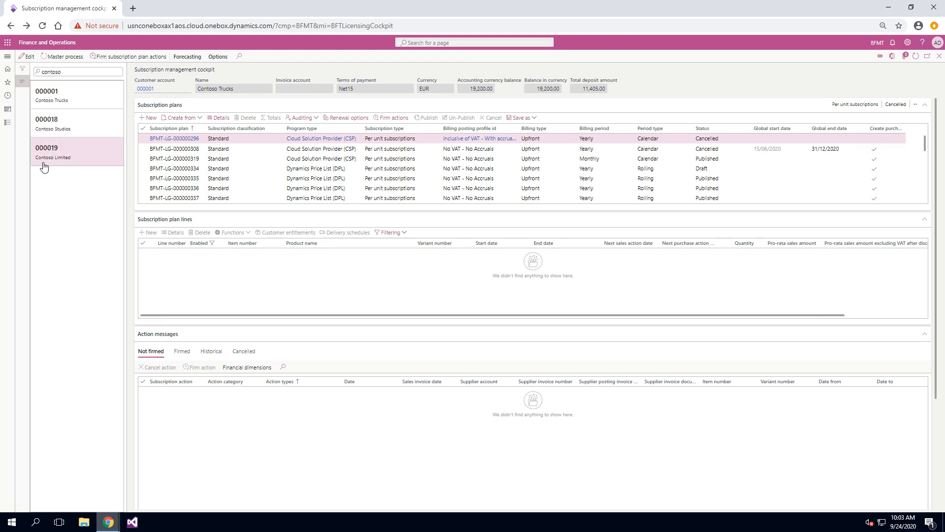
# - Inspect the newly created CSP and support subscription plans and open the support plan's details
pyautogui.scroll(-3, 532, 167)
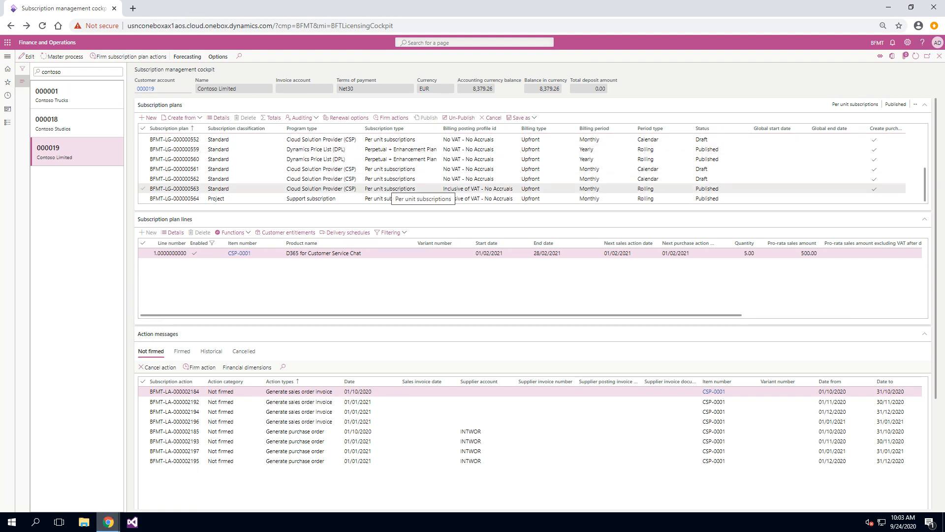
pyautogui.click(332, 188)
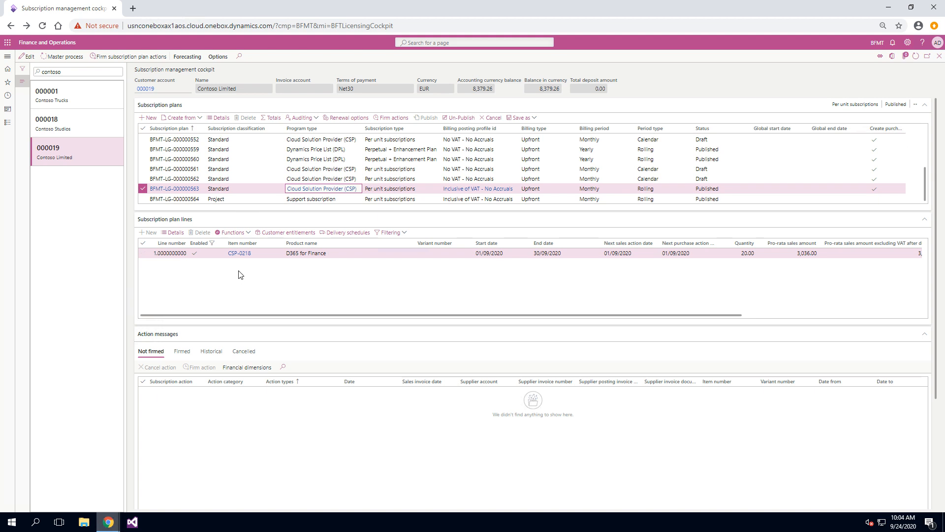
pyautogui.click(266, 199)
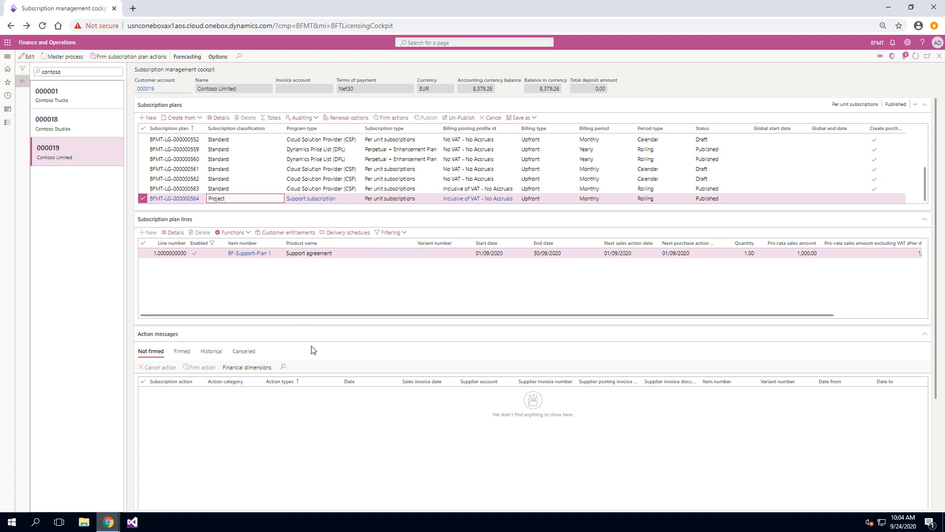
pyautogui.click(214, 120)
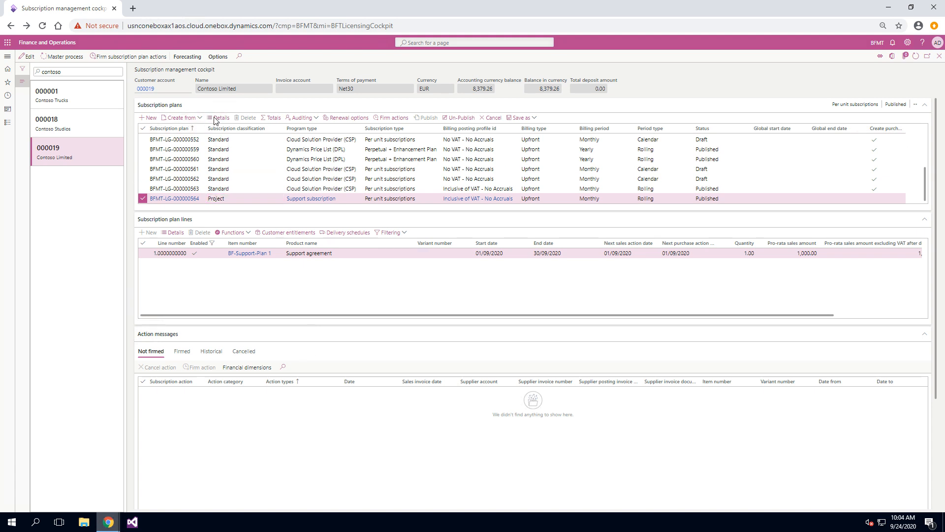
pyautogui.click(698, 130)
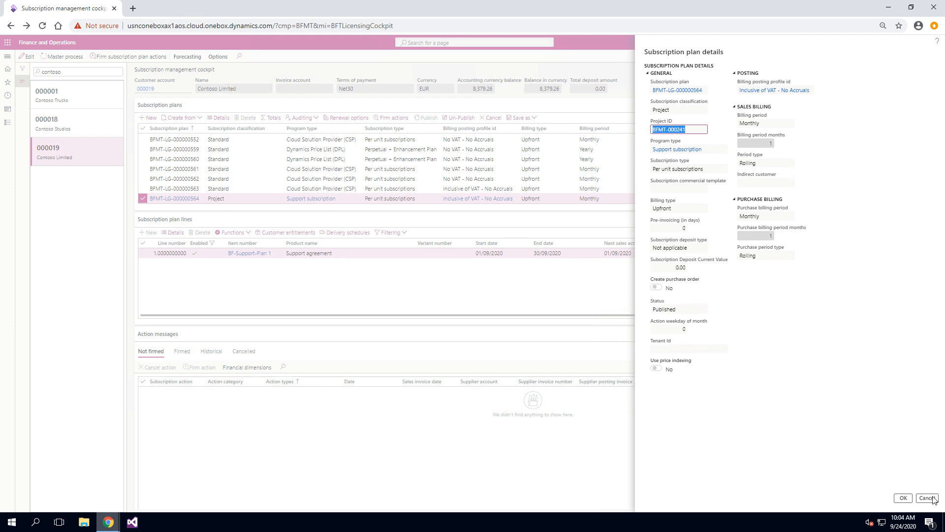
pyautogui.click(677, 110)
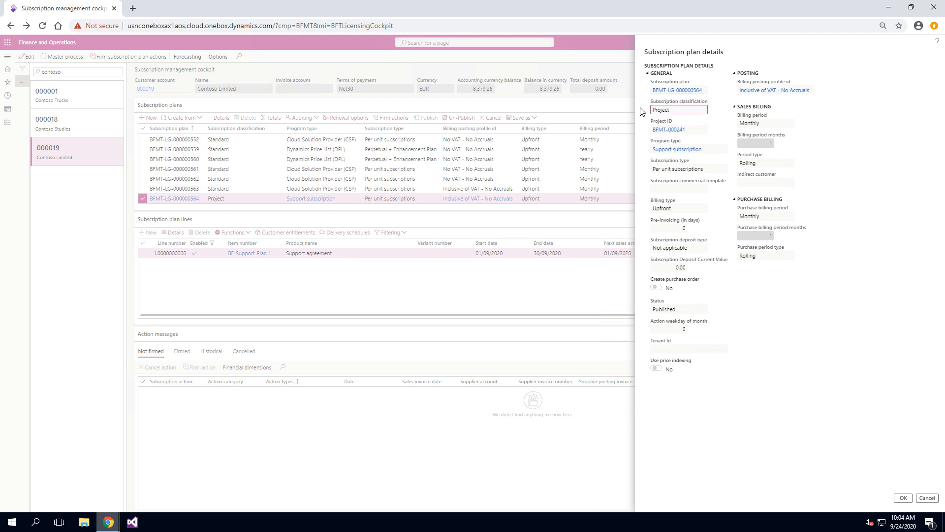
pyautogui.click(923, 496)
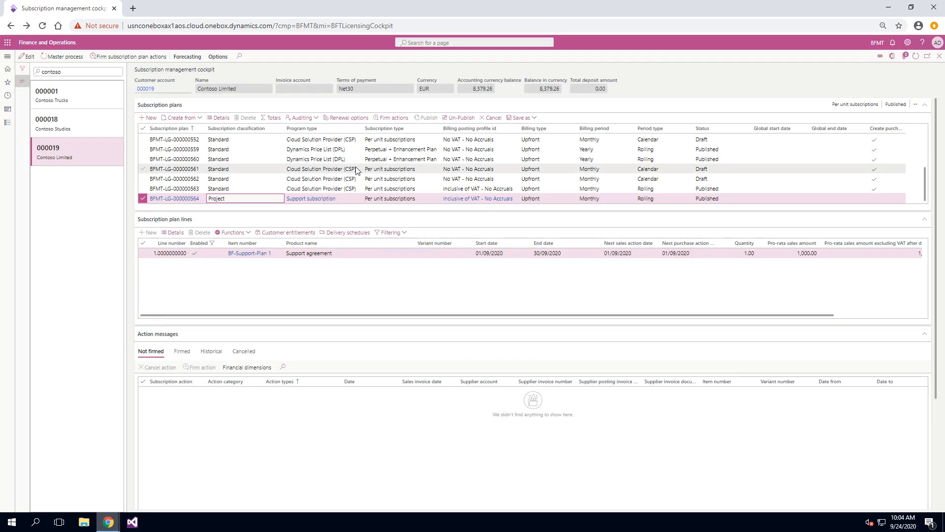
# - Open the CSP subscription plan's details to review its project link, then reselect the support plan
pyautogui.click(234, 186)
pyautogui.click(219, 118)
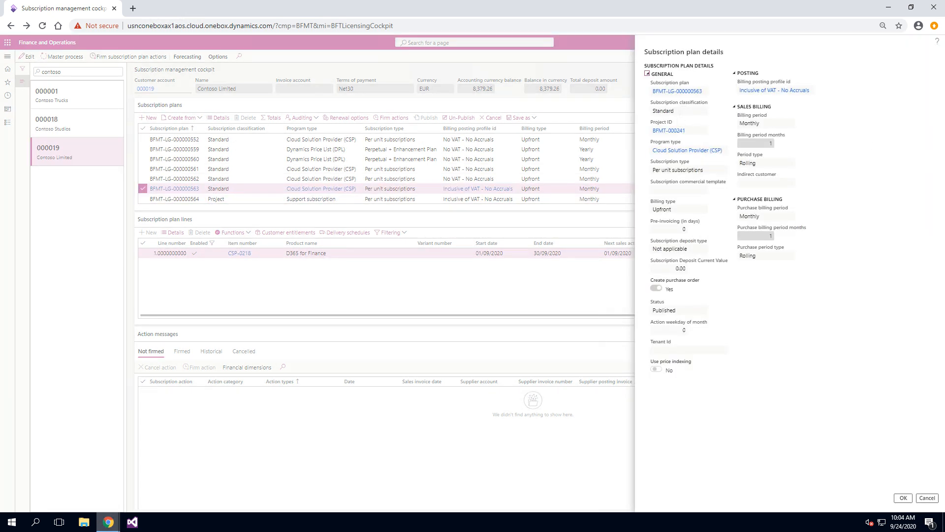
pyautogui.click(683, 111)
pyautogui.click(687, 130)
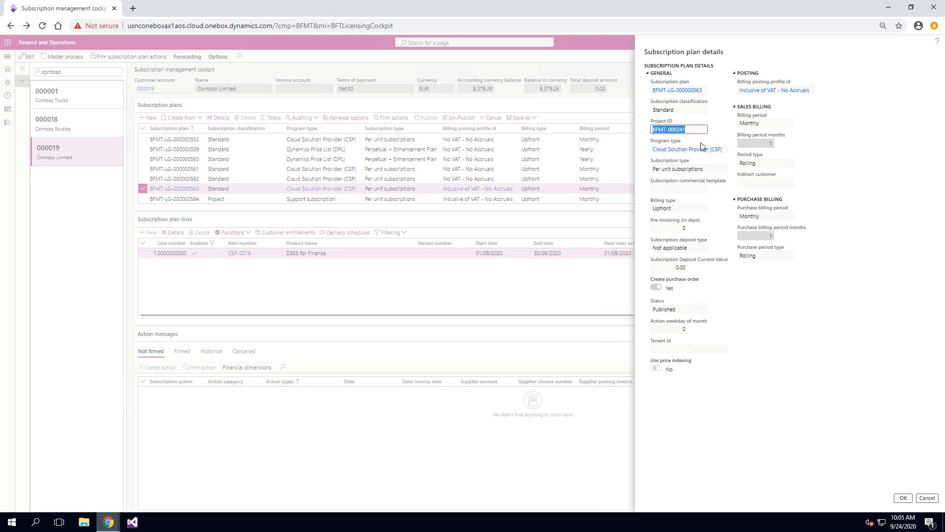
pyautogui.click(927, 500)
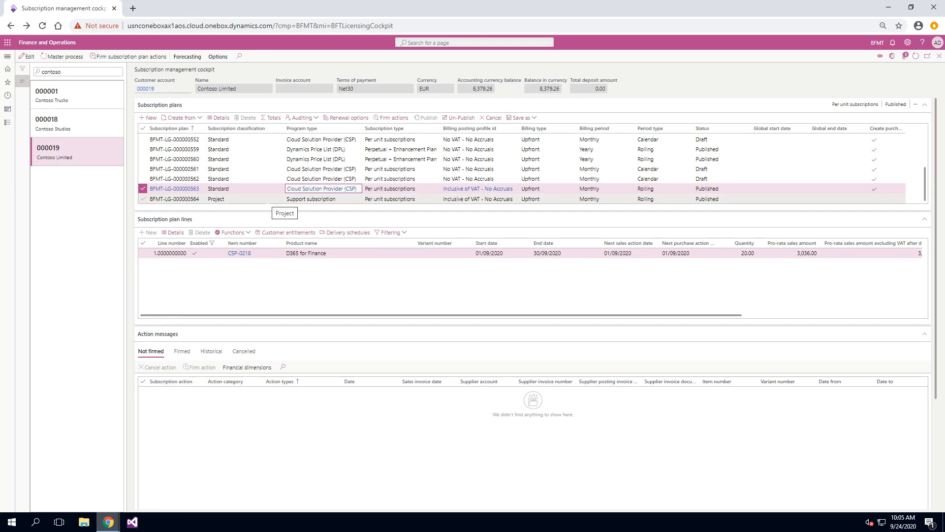
pyautogui.click(265, 199)
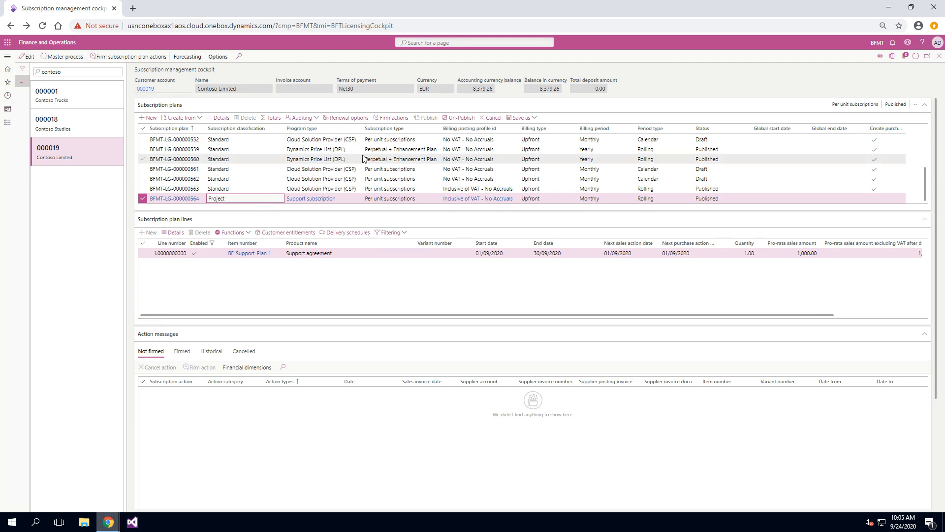
# - Un-publish the support subscription plan and then publish it again
pyautogui.click(466, 120)
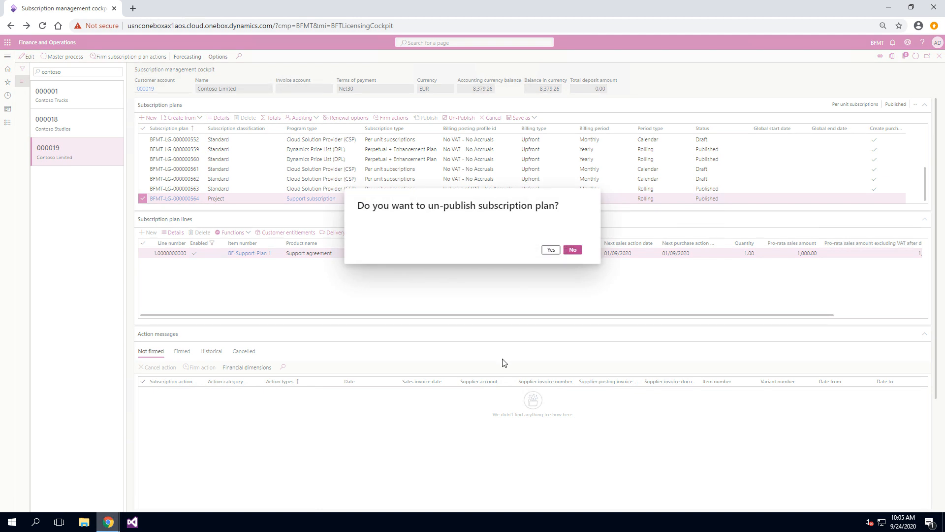
pyautogui.click(551, 250)
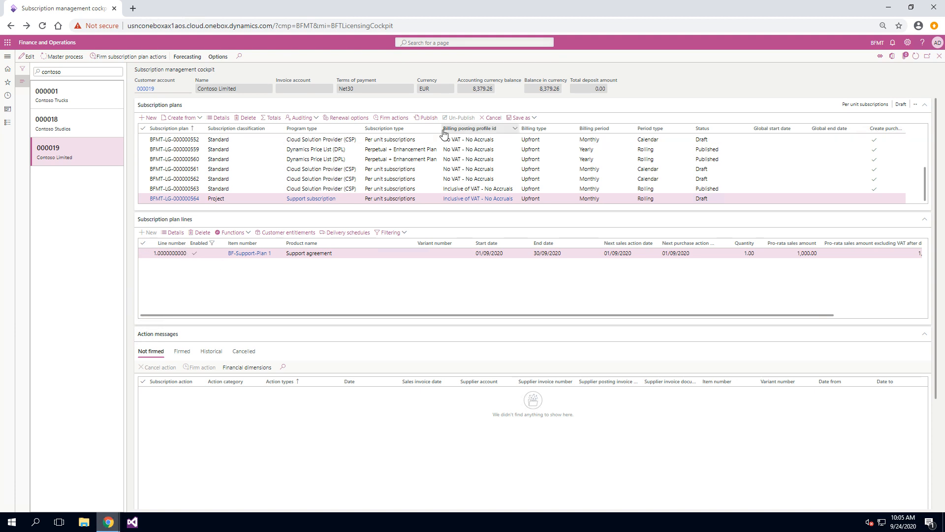
pyautogui.click(430, 120)
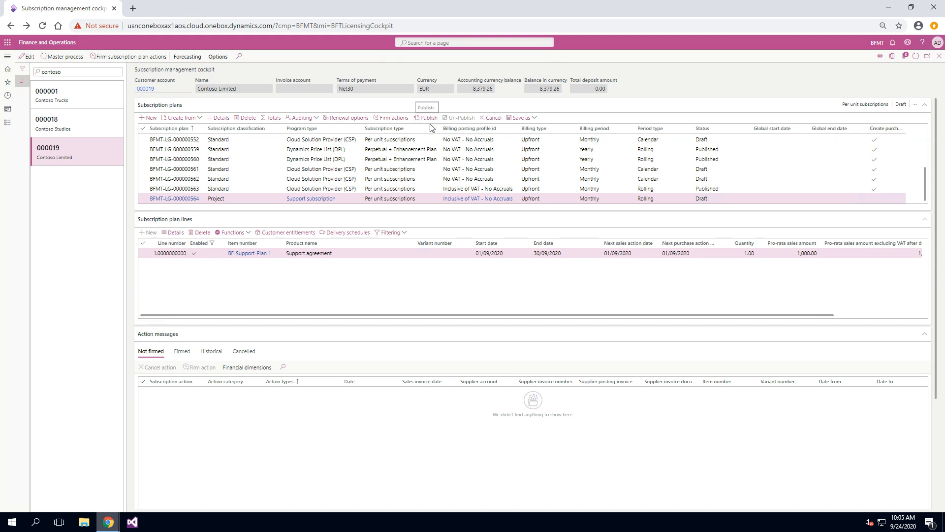
pyautogui.click(550, 251)
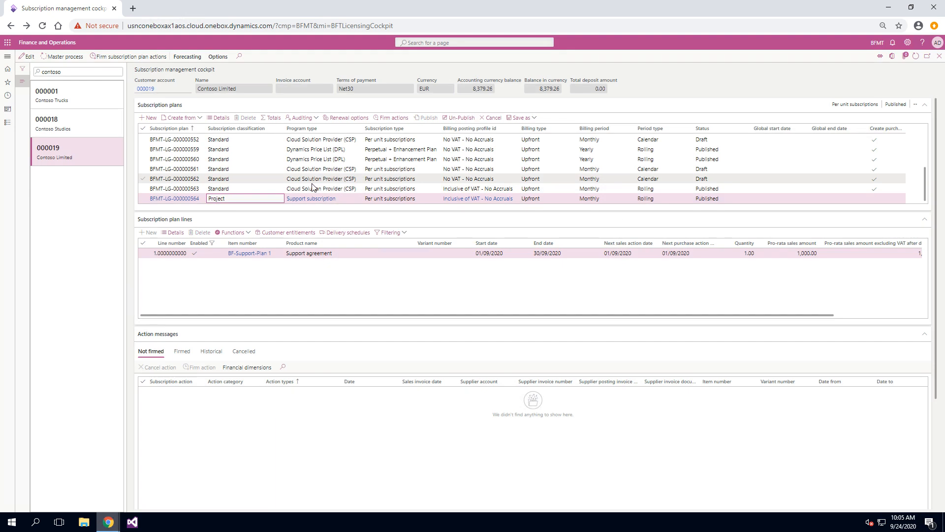
# - Un-publish the CSP subscription plan, start a new plan line and cancel it, then republish the plan
pyautogui.click(471, 120)
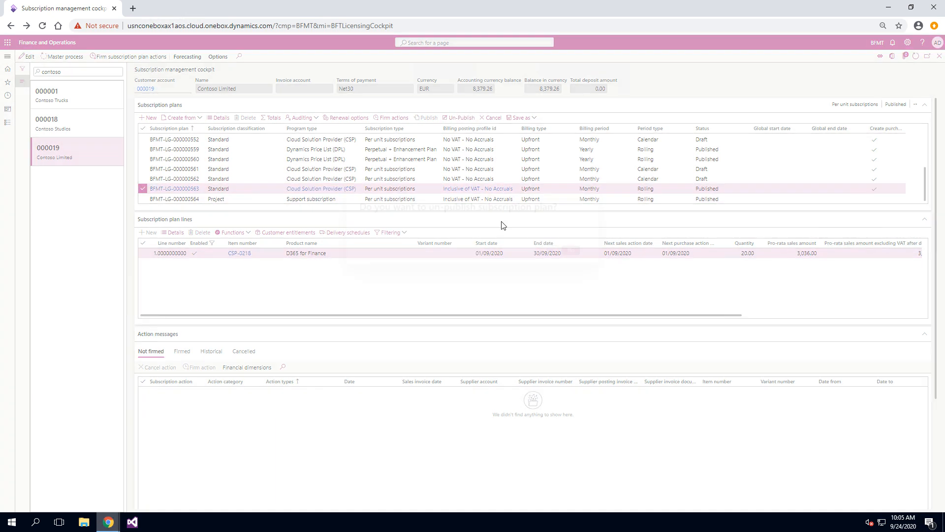
pyautogui.click(551, 250)
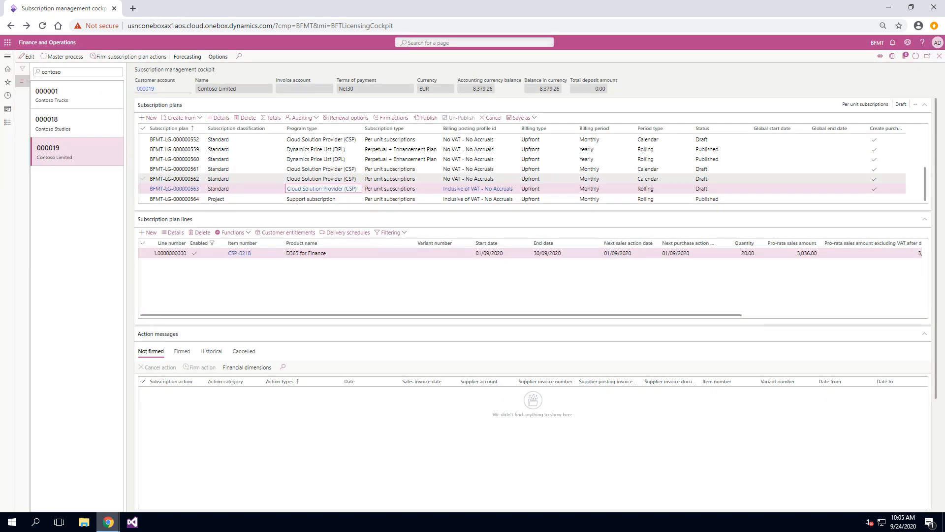
pyautogui.click(152, 234)
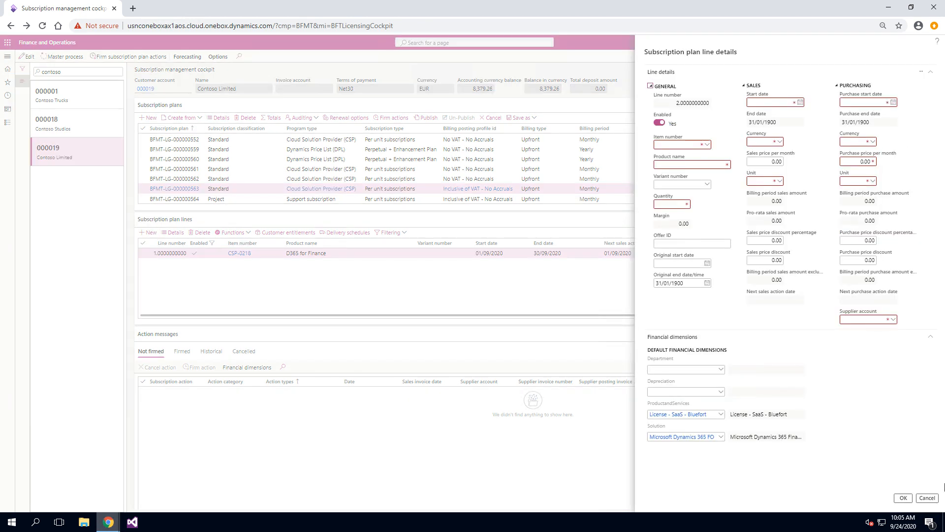
pyautogui.click(927, 498)
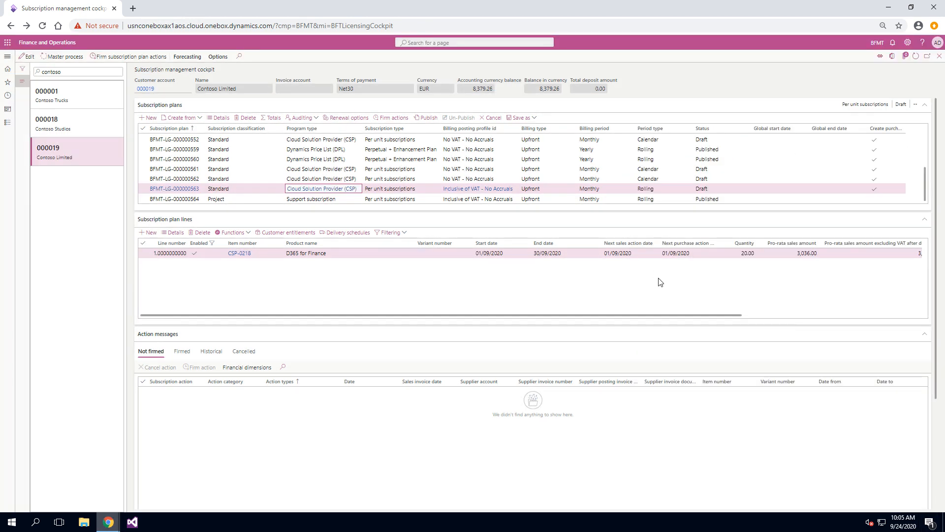
pyautogui.click(424, 121)
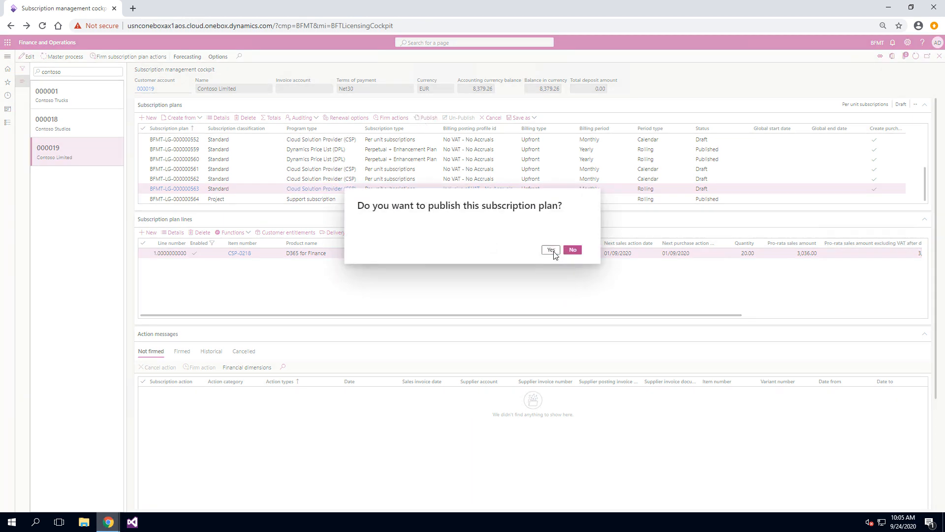
pyautogui.click(548, 250)
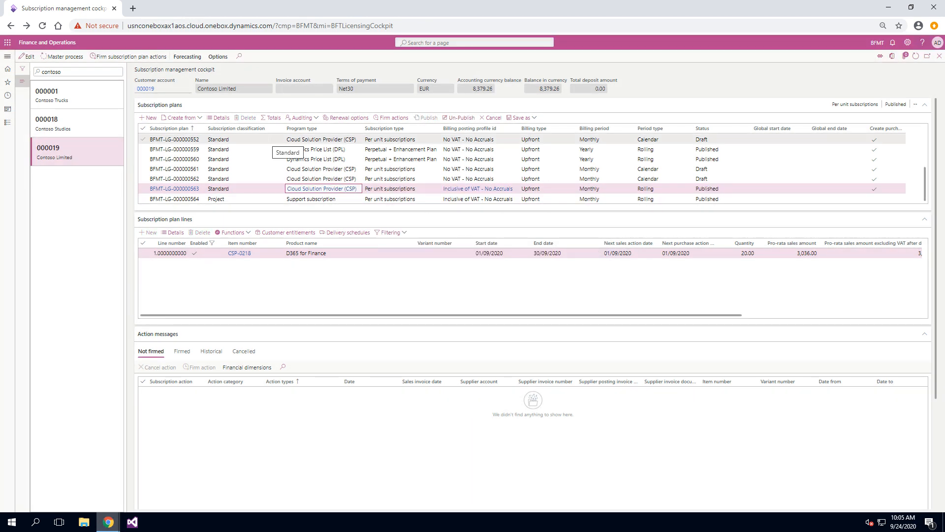
# - Run the master subscription process on the support subscription plan
pyautogui.click(227, 200)
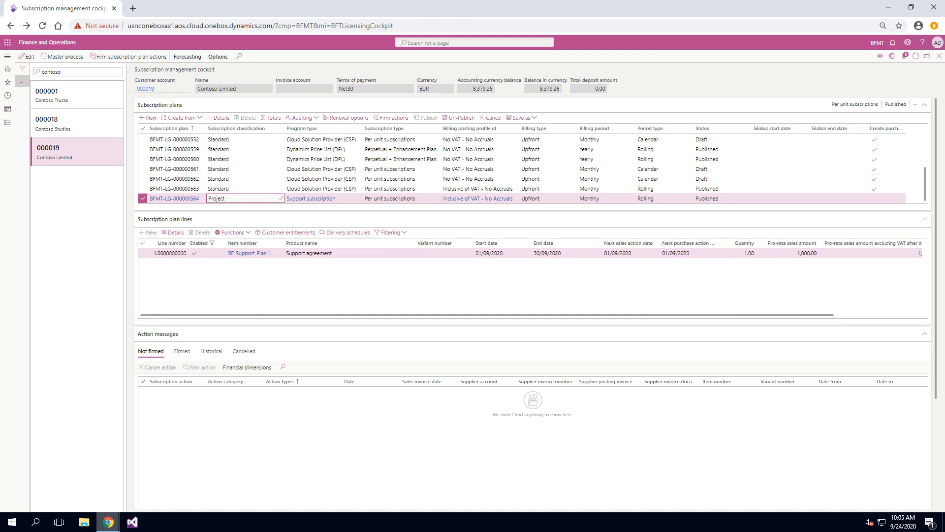
pyautogui.click(72, 60)
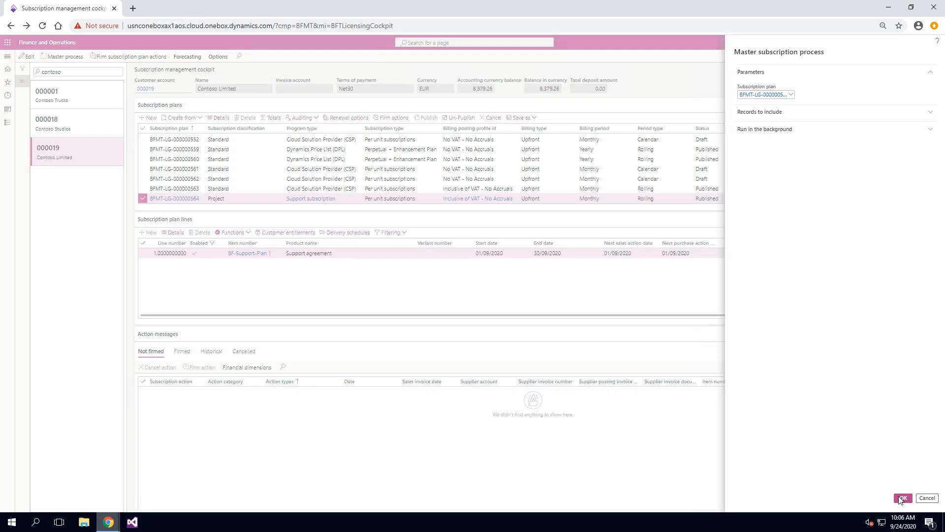
pyautogui.click(901, 498)
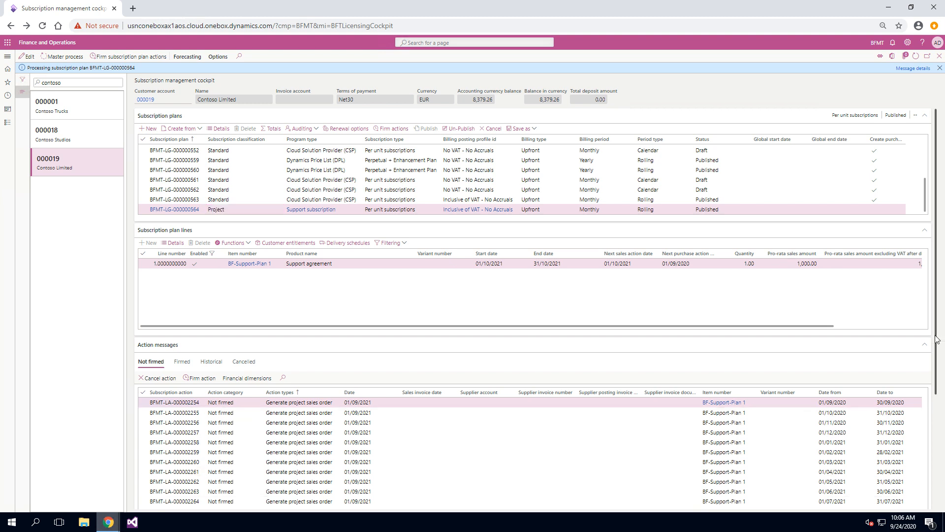
# - Firm the first not-firmed project sales order action message of the support plan and review it among firmed actions
pyautogui.moveTo(937, 336); pyautogui.dragTo(935, 364)
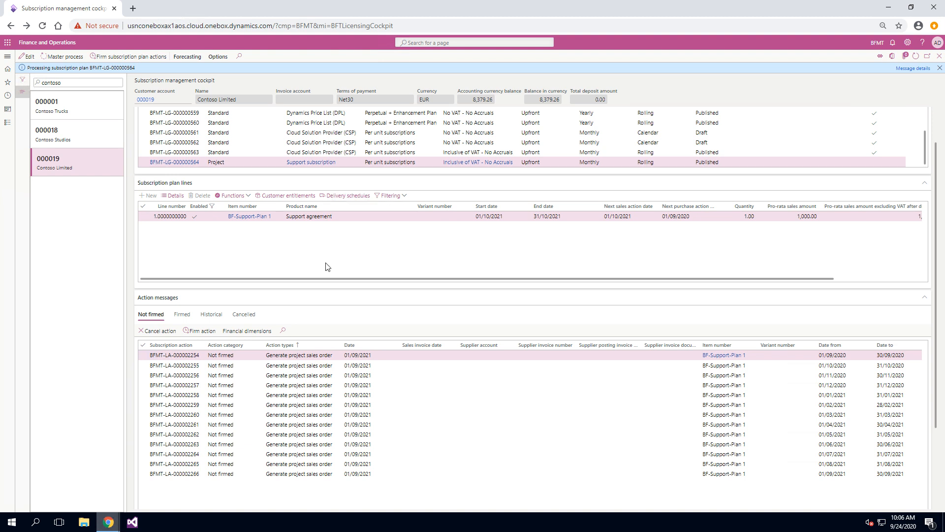
pyautogui.click(287, 347)
pyautogui.scroll(4, 235, 162)
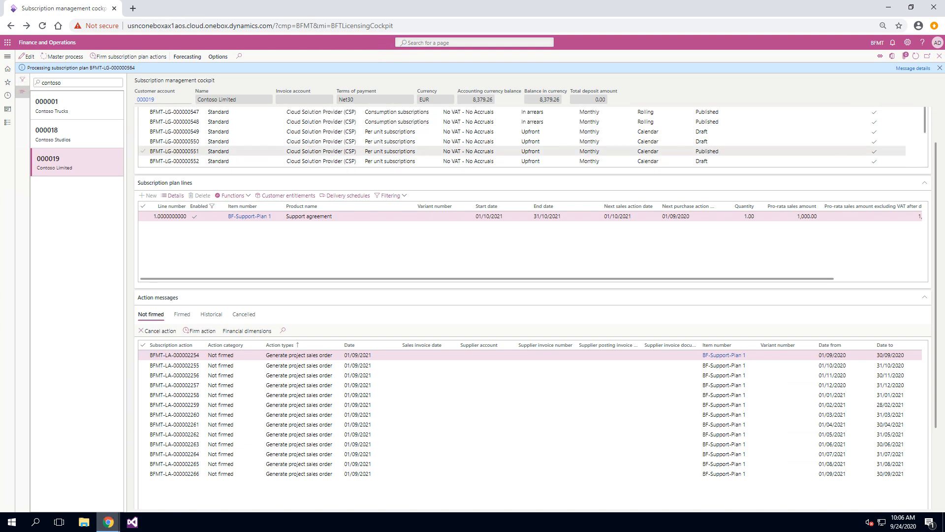
pyautogui.scroll(-4, 232, 166)
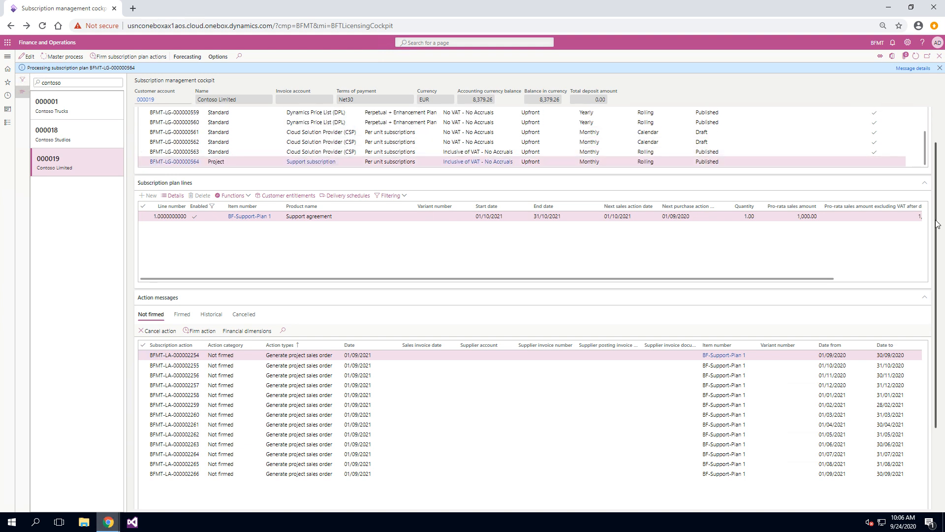
pyautogui.scroll(1, 941, 177)
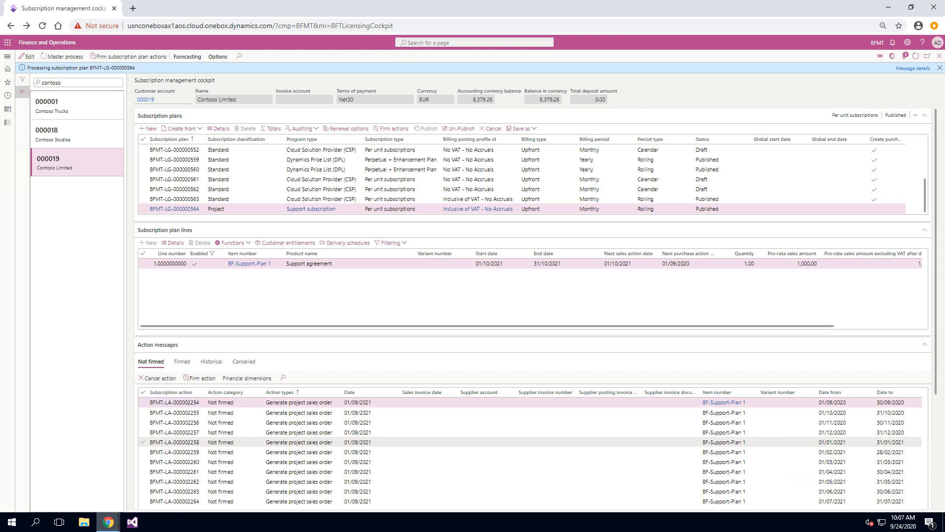
pyautogui.click(143, 406)
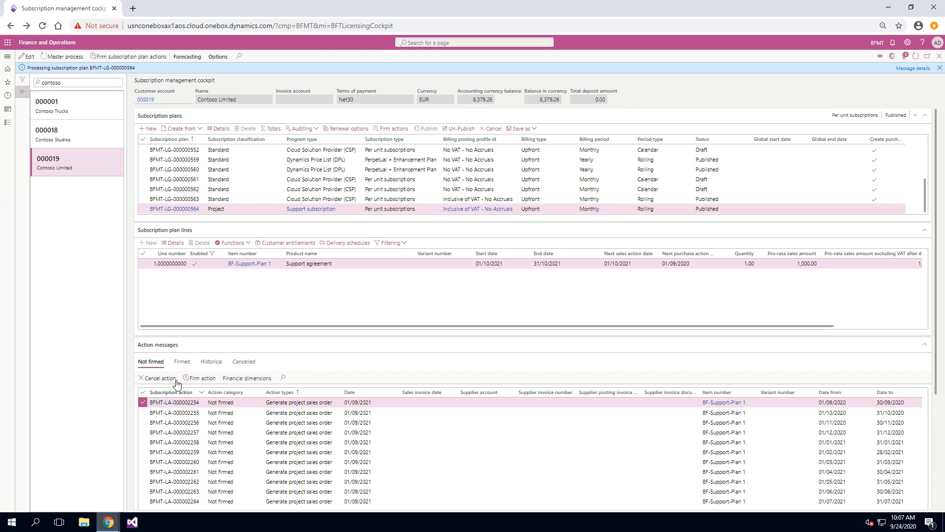
pyautogui.click(199, 378)
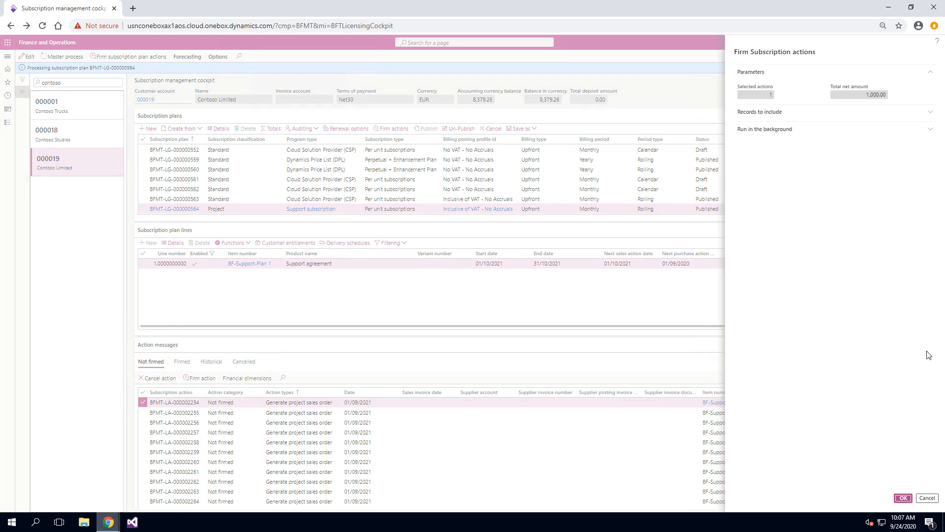
pyautogui.click(903, 497)
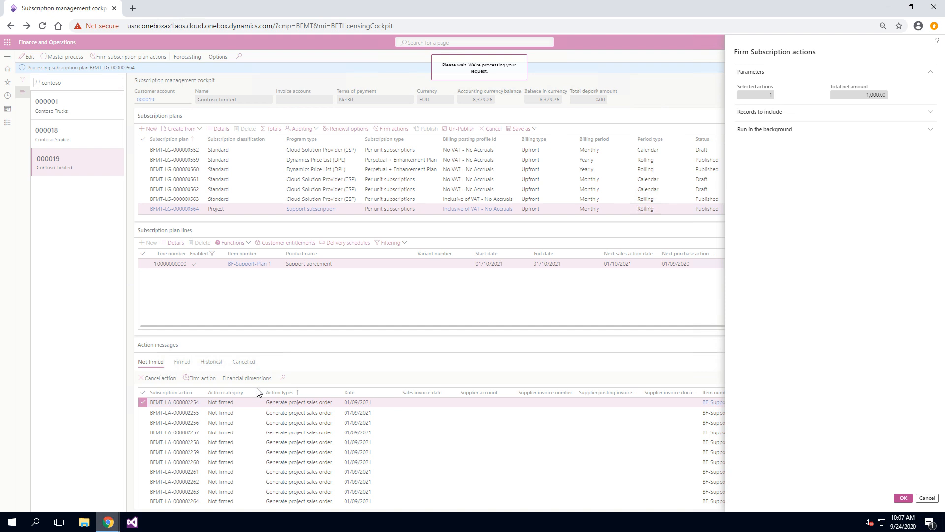
pyautogui.click(181, 368)
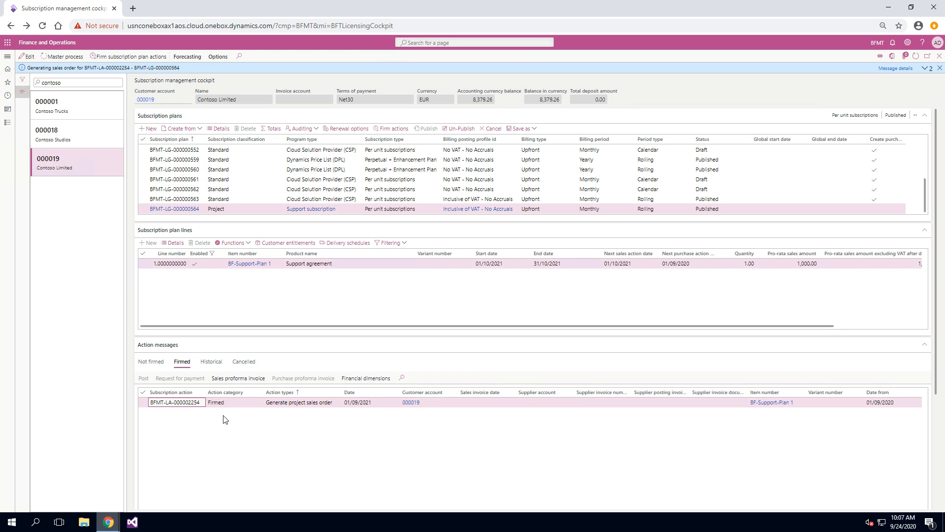
pyautogui.click(142, 402)
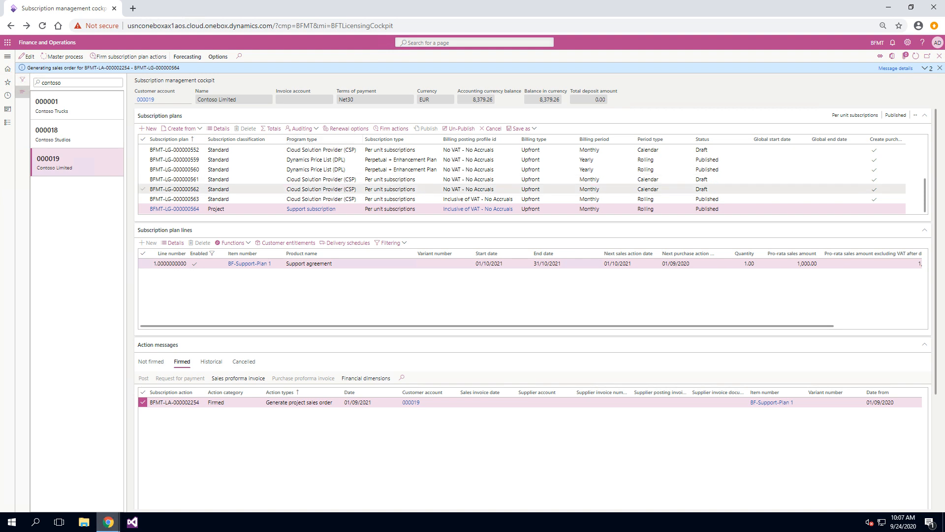
# - Run the master subscription process on the CSP subscription plan and review its not-firmed action messages
pyautogui.click(232, 199)
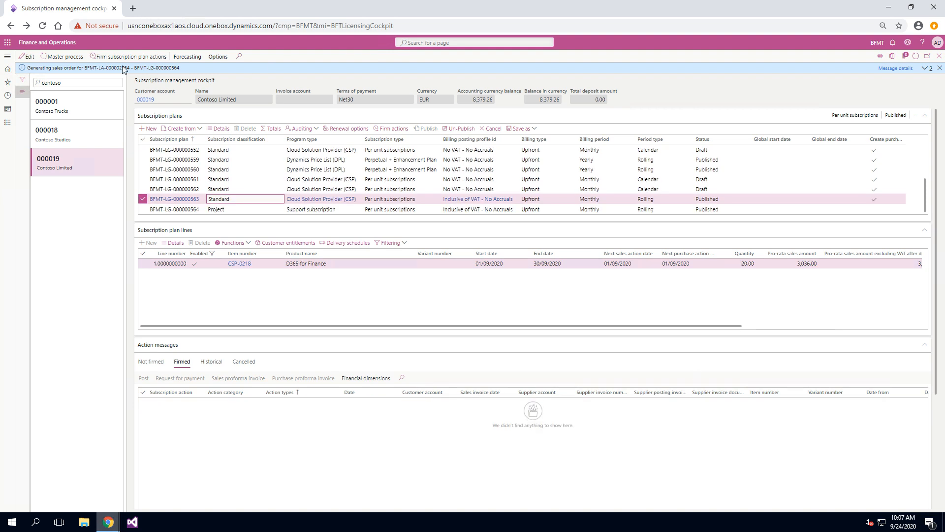
pyautogui.click(78, 58)
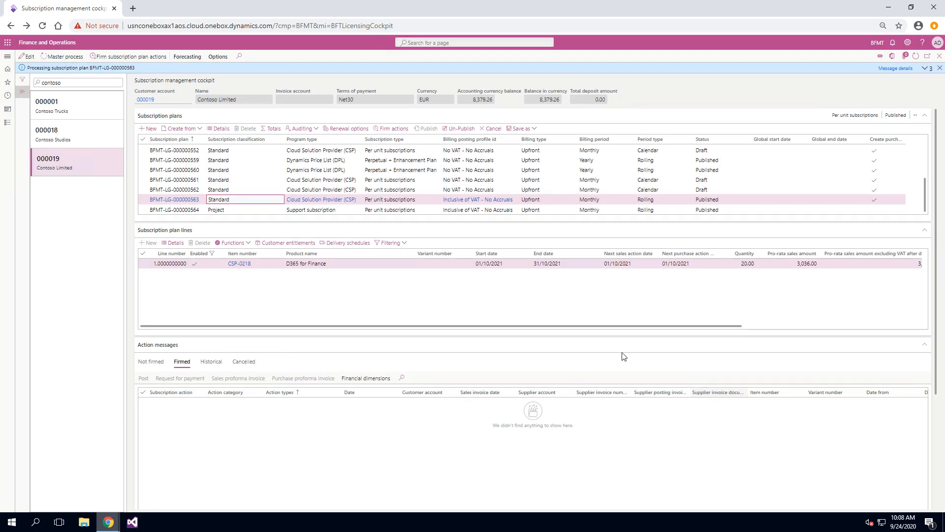
pyautogui.click(153, 362)
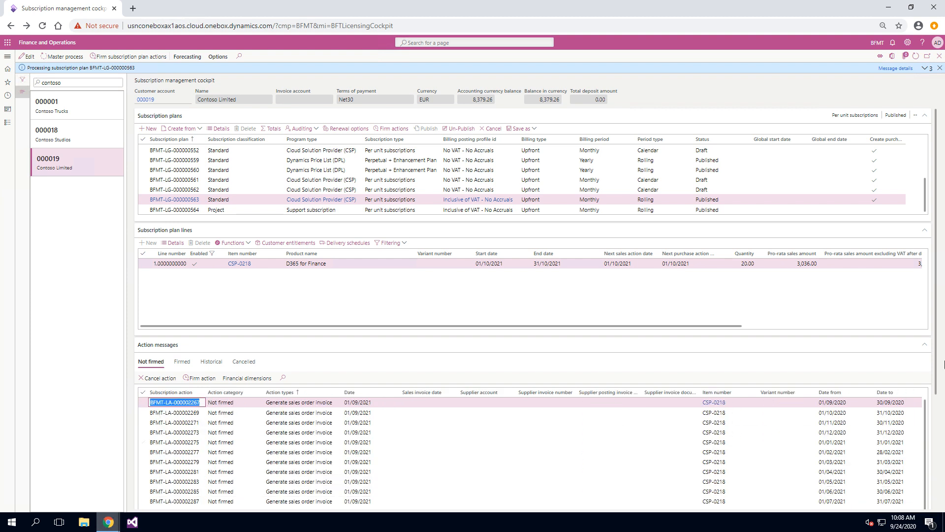
pyautogui.moveTo(937, 365); pyautogui.dragTo(935, 386)
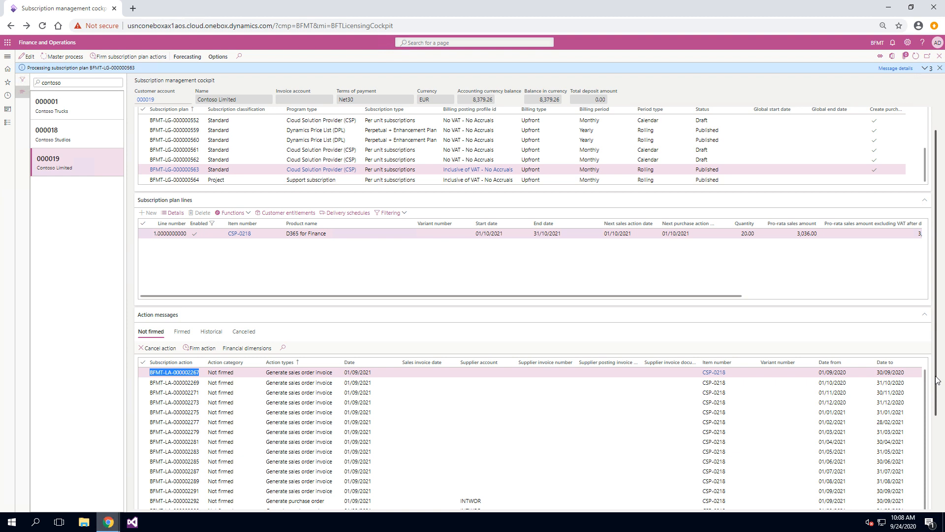
pyautogui.moveTo(937, 380); pyautogui.dragTo(937, 387)
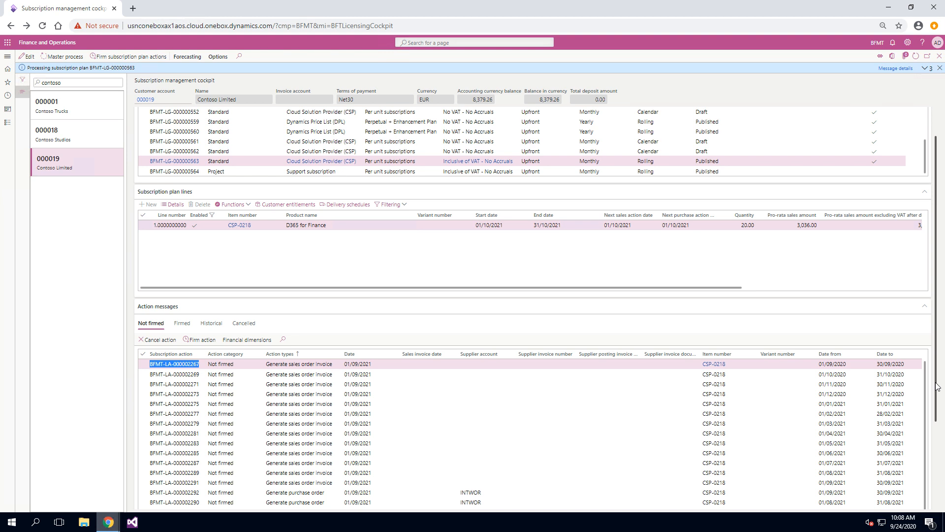
pyautogui.moveTo(937, 387); pyautogui.dragTo(892, 410)
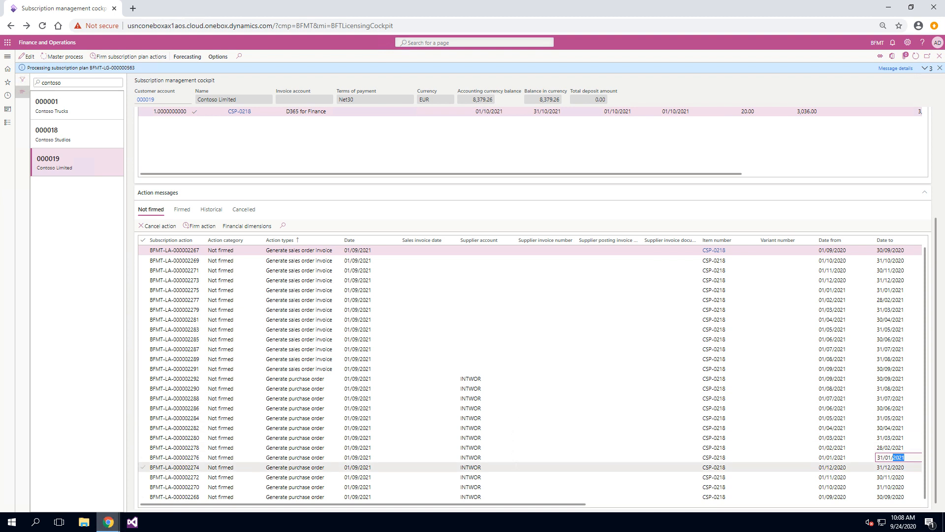
pyautogui.moveTo(516, 464)
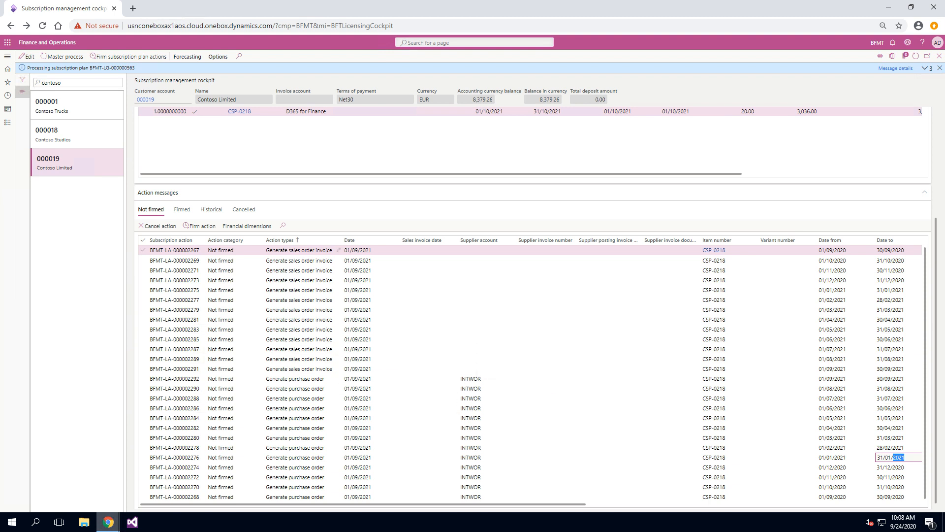
pyautogui.scroll(5, 938, 431)
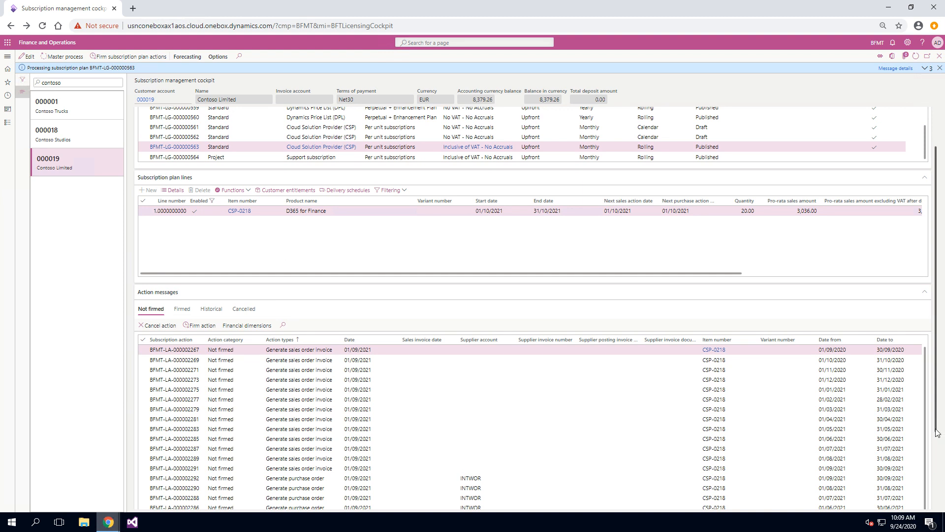
pyautogui.scroll(3, 938, 443)
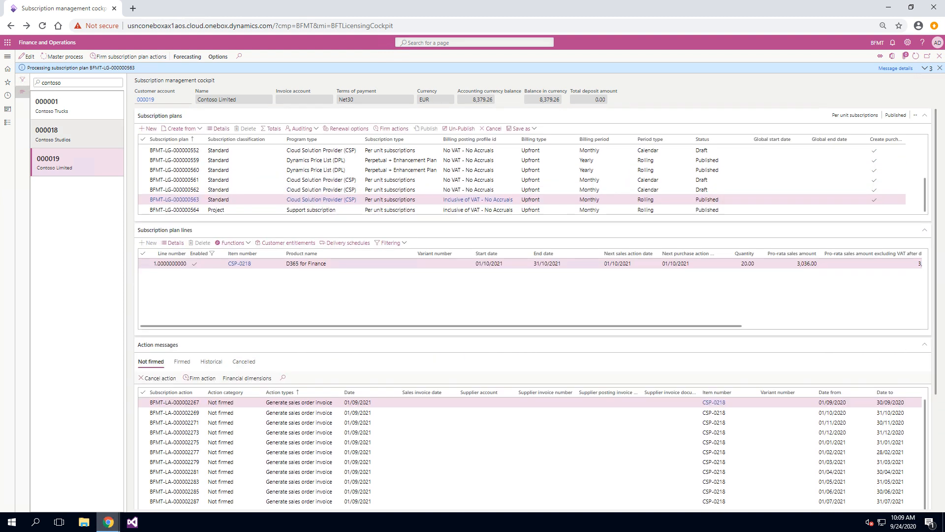
# - Open the CSP subscription plan's details to review its project ID and classification, then close them
pyautogui.click(219, 128)
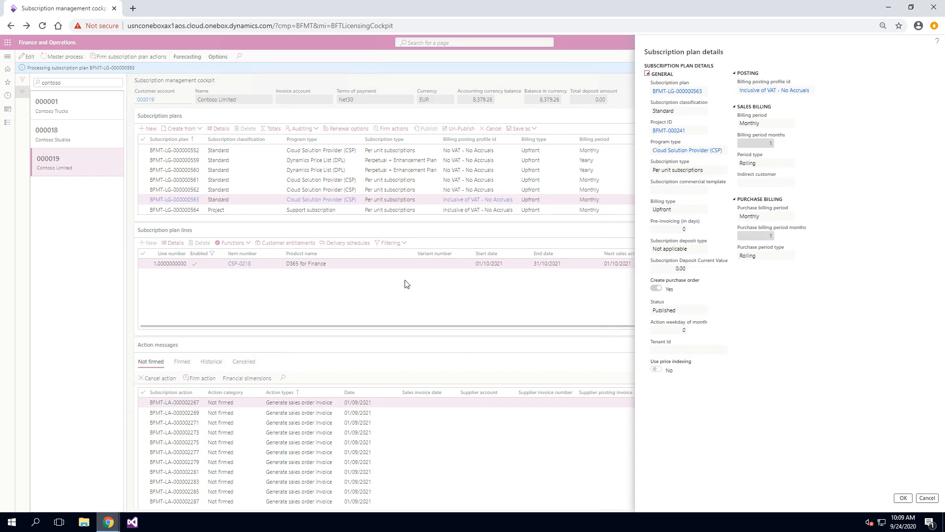
pyautogui.click(689, 130)
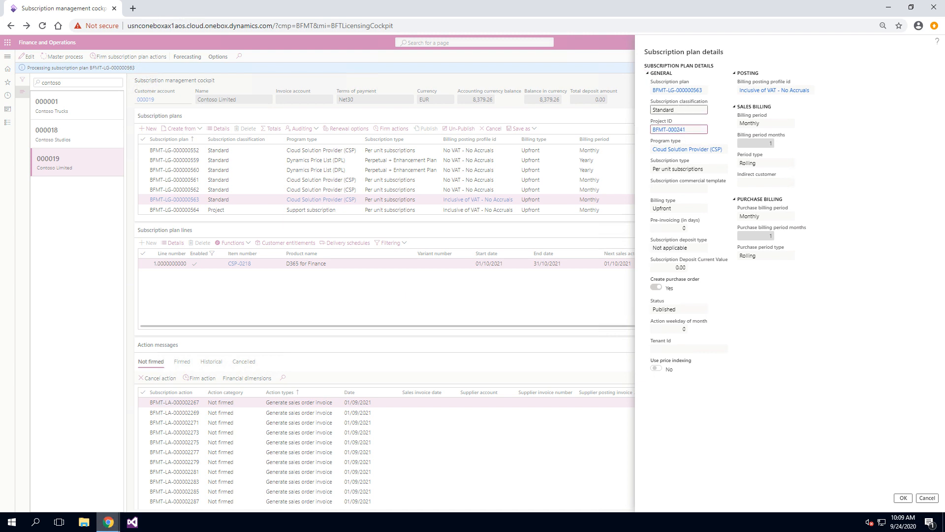
pyautogui.click(654, 109)
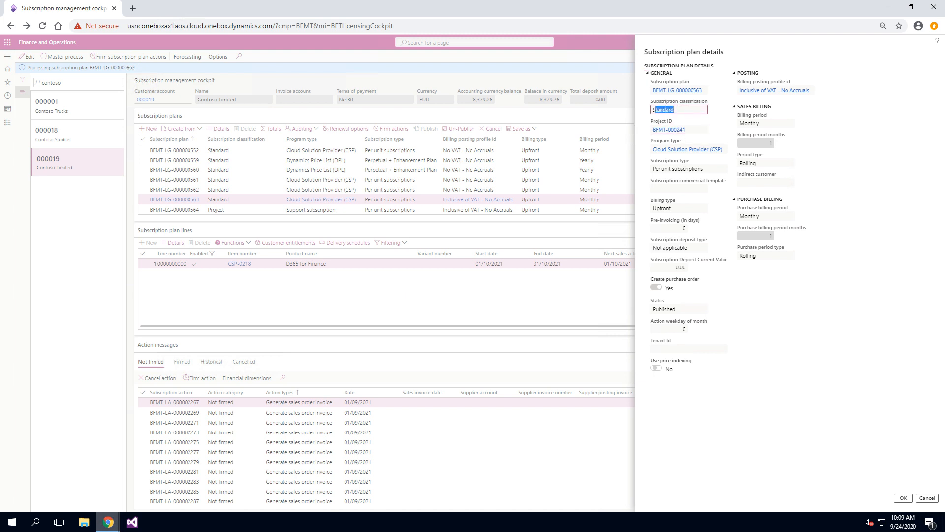
pyautogui.click(927, 498)
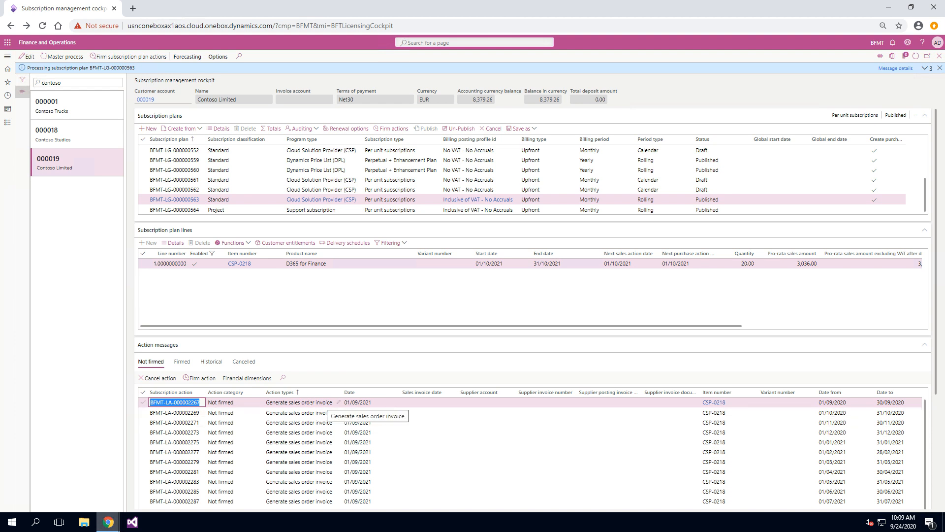
# - Firm the first not-firmed sales order invoice action of the CSP plan and view it among firmed actions
pyautogui.click(143, 402)
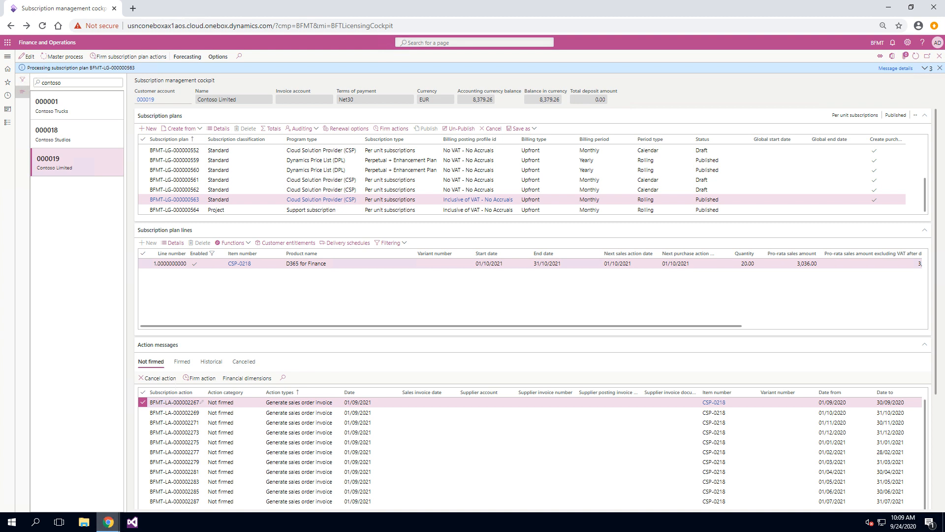
pyautogui.click(200, 378)
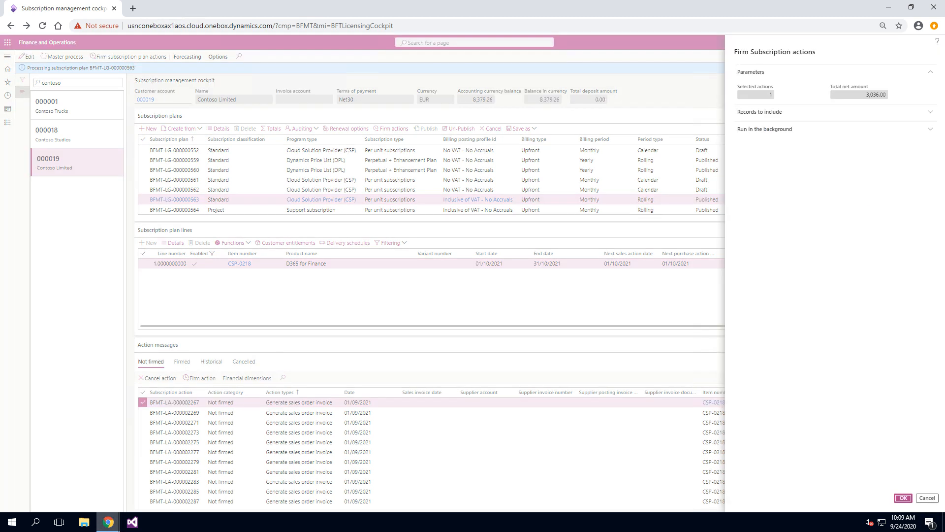
pyautogui.click(902, 498)
pyautogui.click(181, 361)
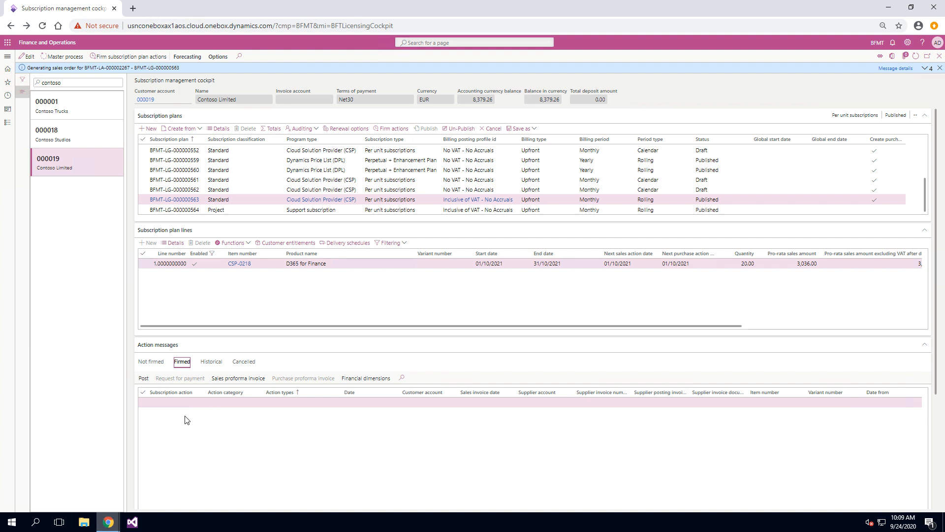
# - Post the firmed sales order invoice action of the CSP subscription plan
pyautogui.click(143, 403)
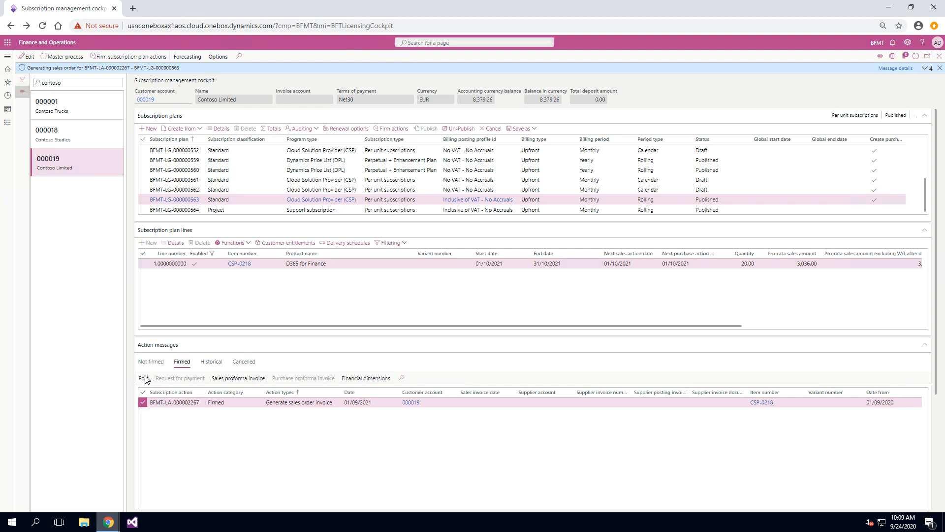
pyautogui.click(143, 378)
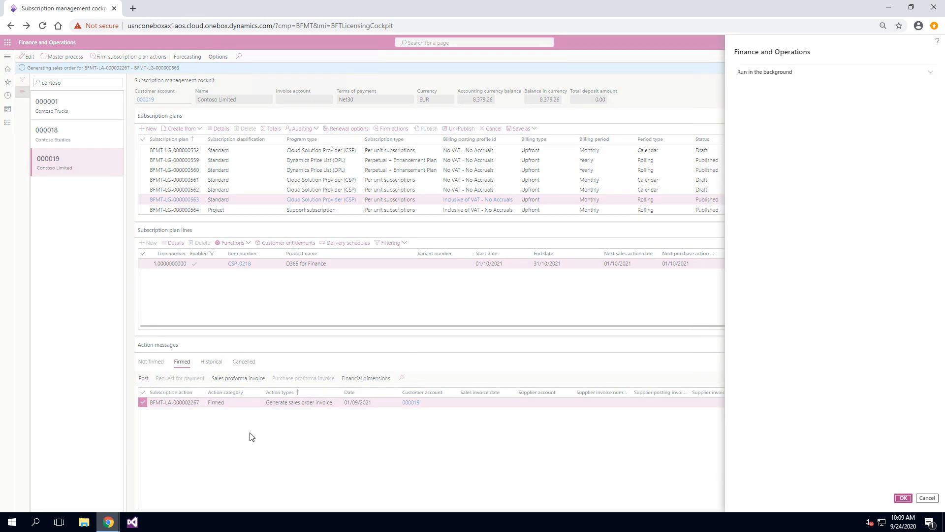
pyautogui.click(904, 498)
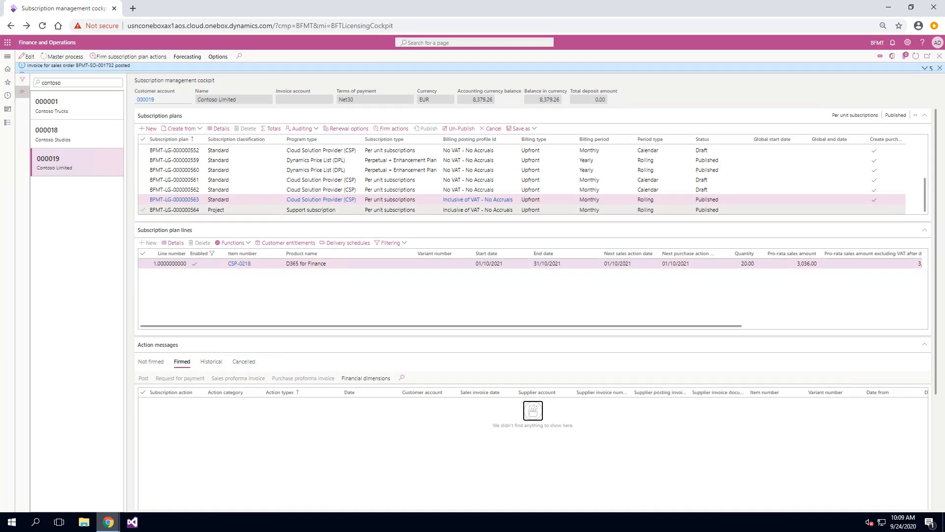
# - Select the support subscription plan to review its firmed action messages
pyautogui.click(285, 210)
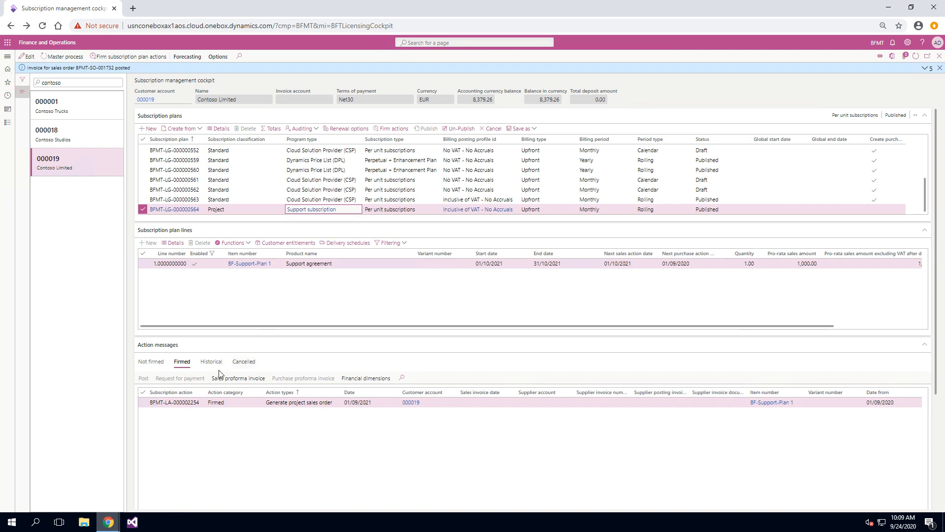